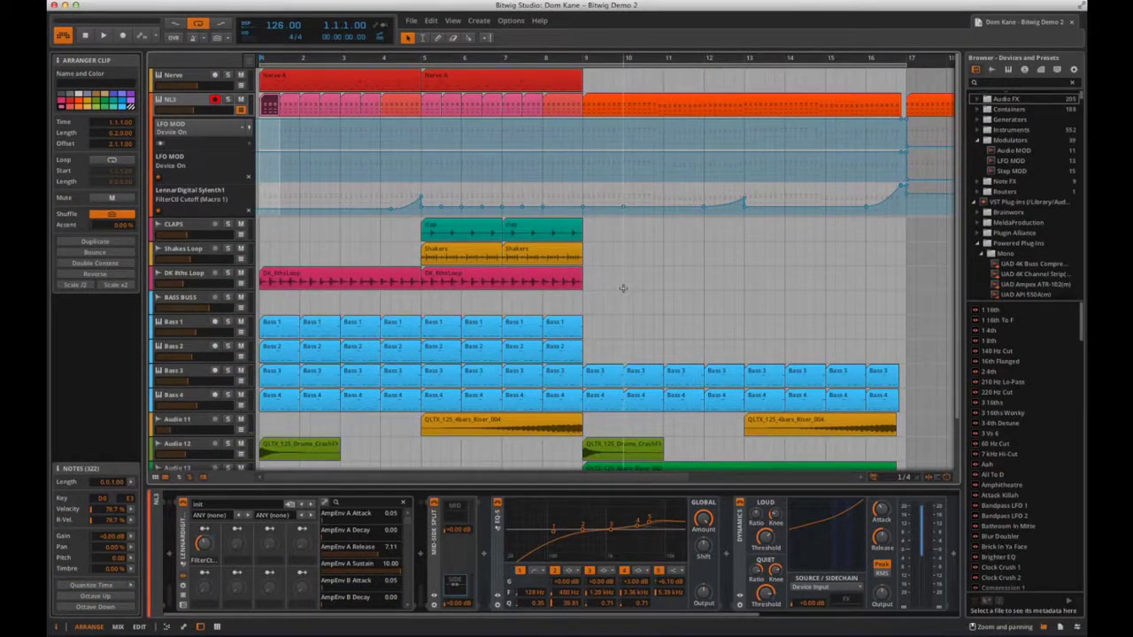
Deselect the clip and set the play position to bar 10 in the Bass 1 lane.
left_click(625, 334)
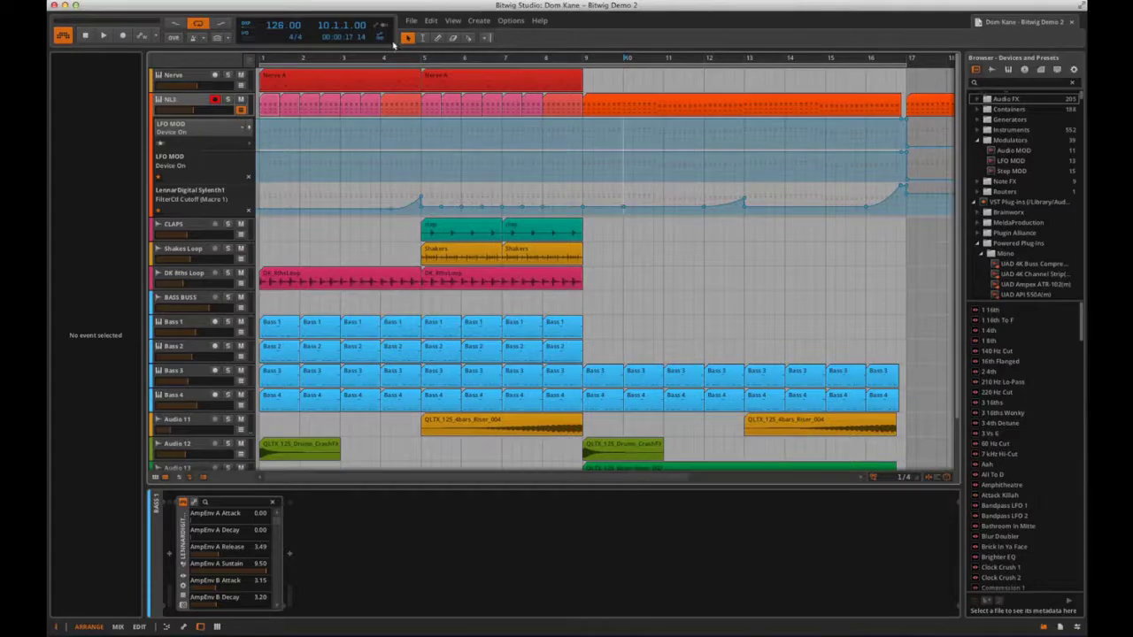
Switch between the Mix and Arrange layouts, ending in the Mix layout.
key("alt+2")
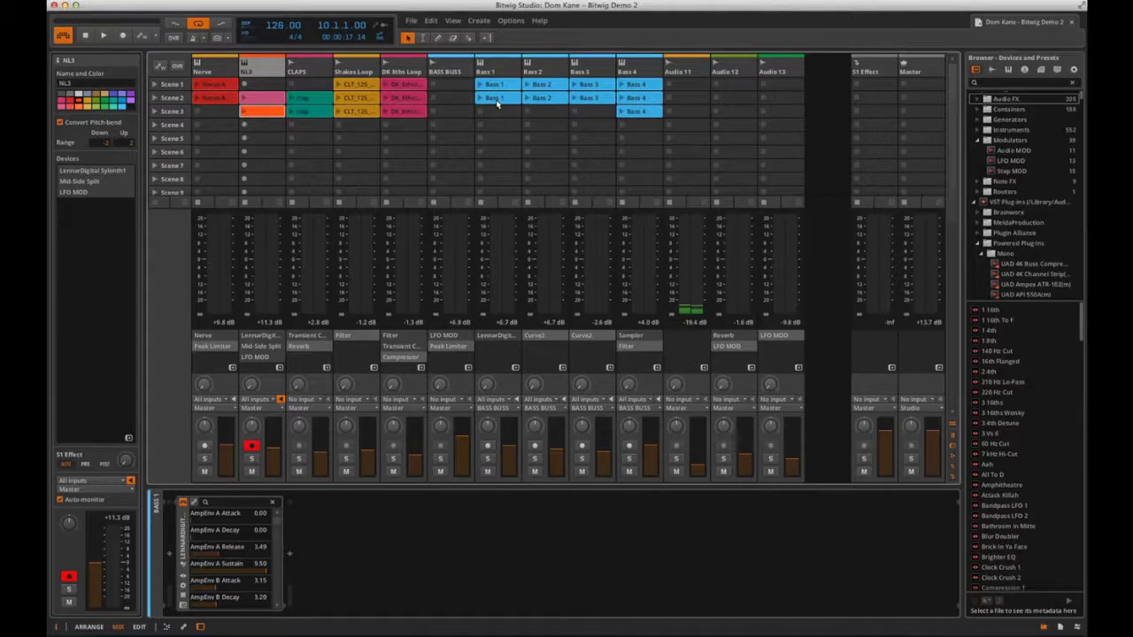
key("alt+1")
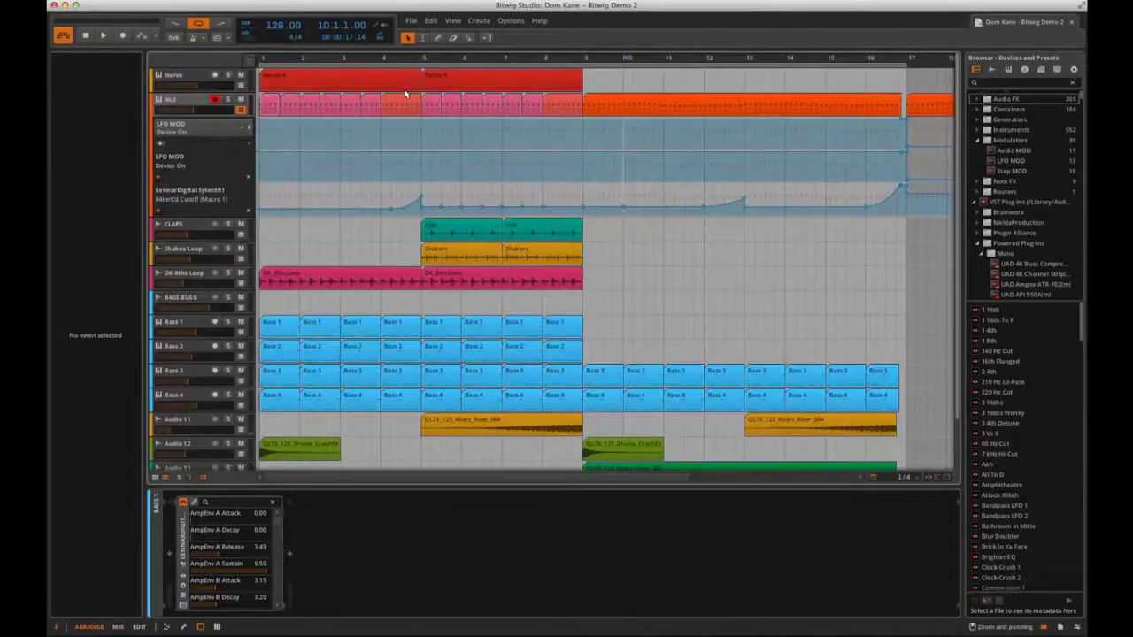
key("alt+2")
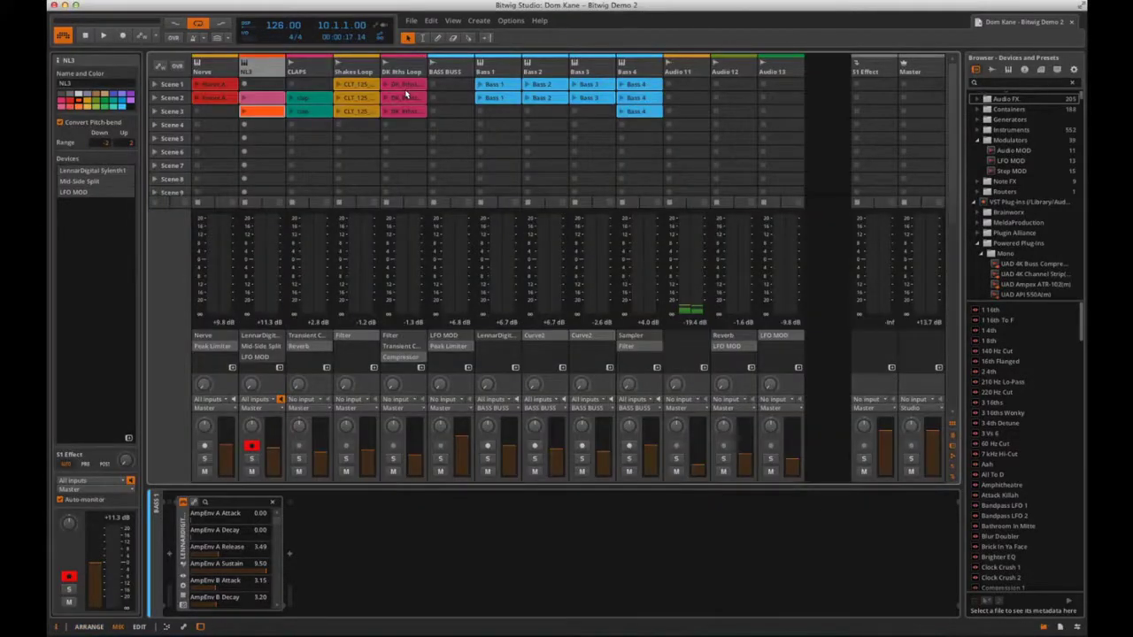
Show the Samples browser tab and create an empty clip in NL3's Scene 5 slot.
left_click(992, 70)
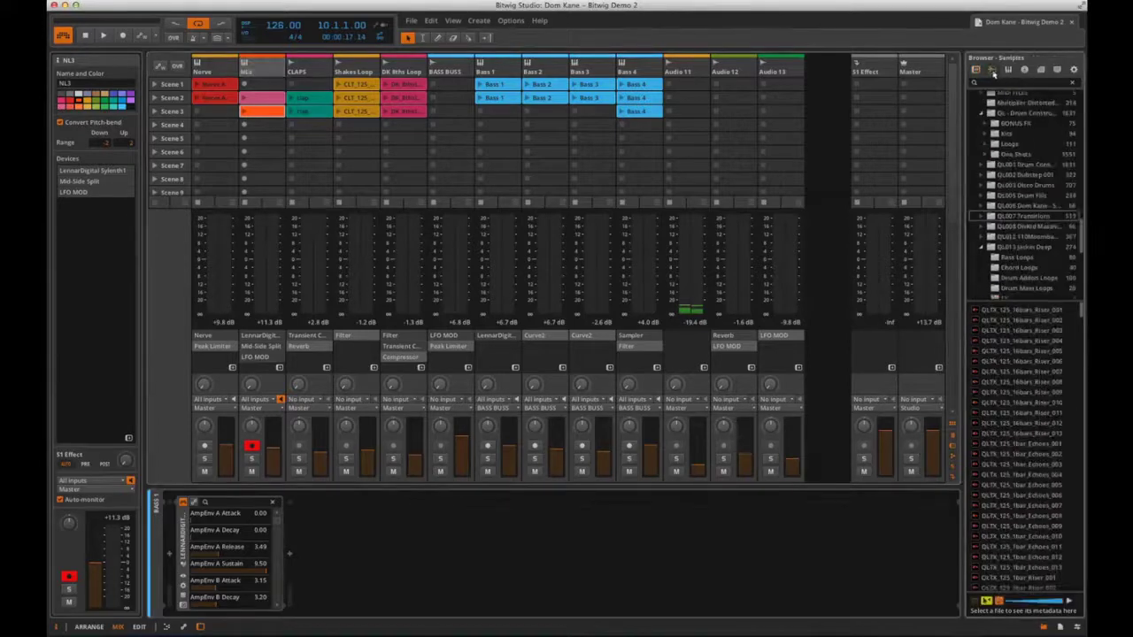
scroll(1018, 403, "down", 5)
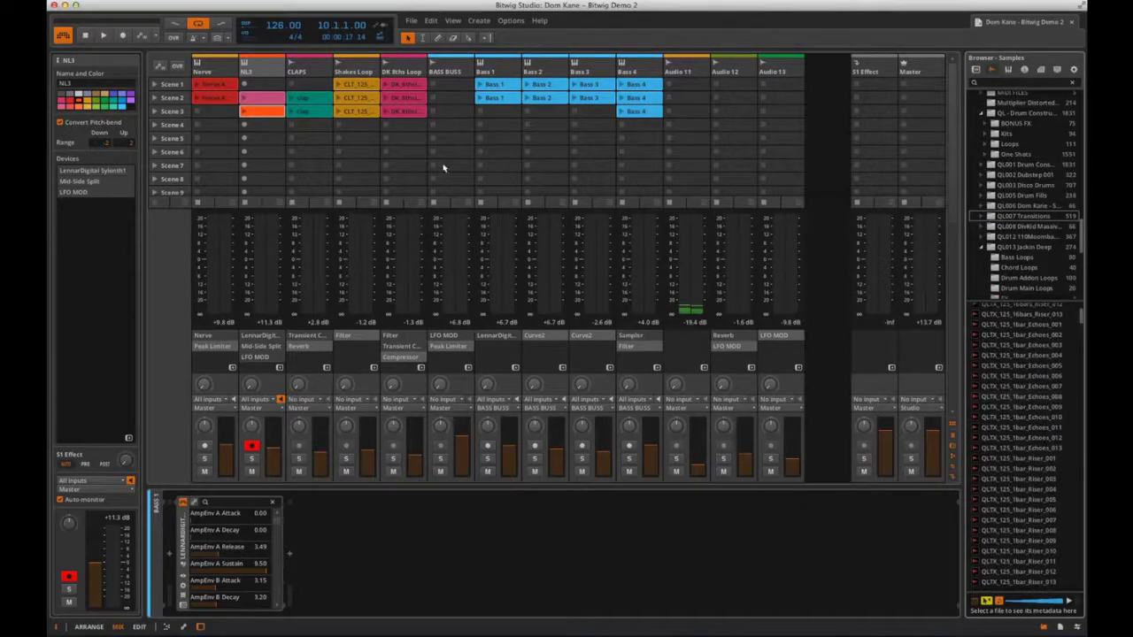
double_click(272, 138)
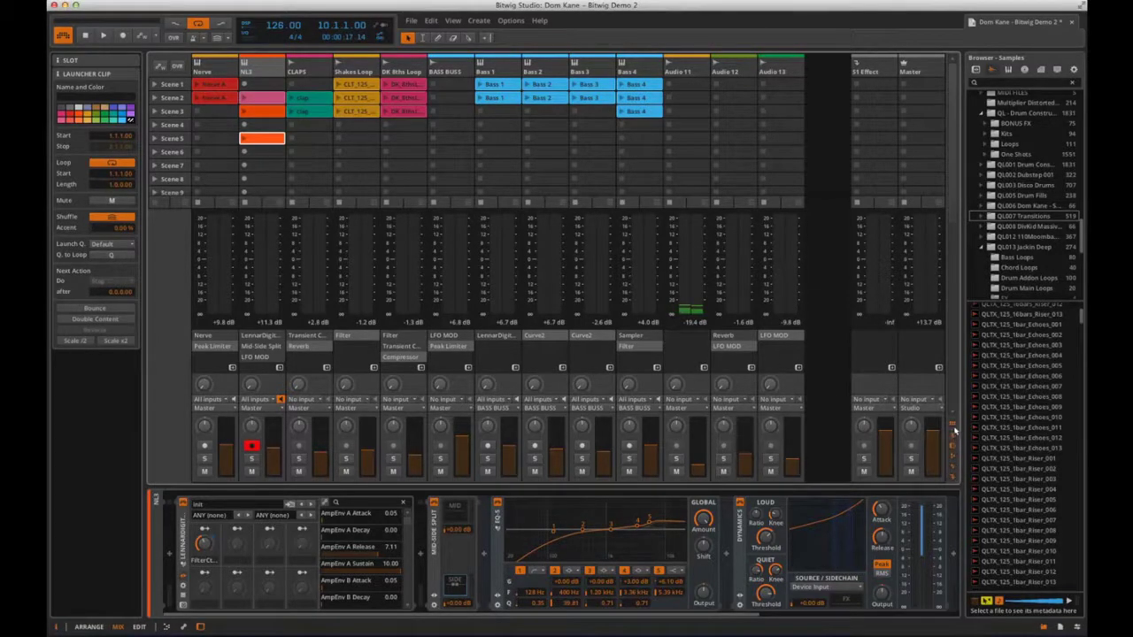
left_click(953, 429)
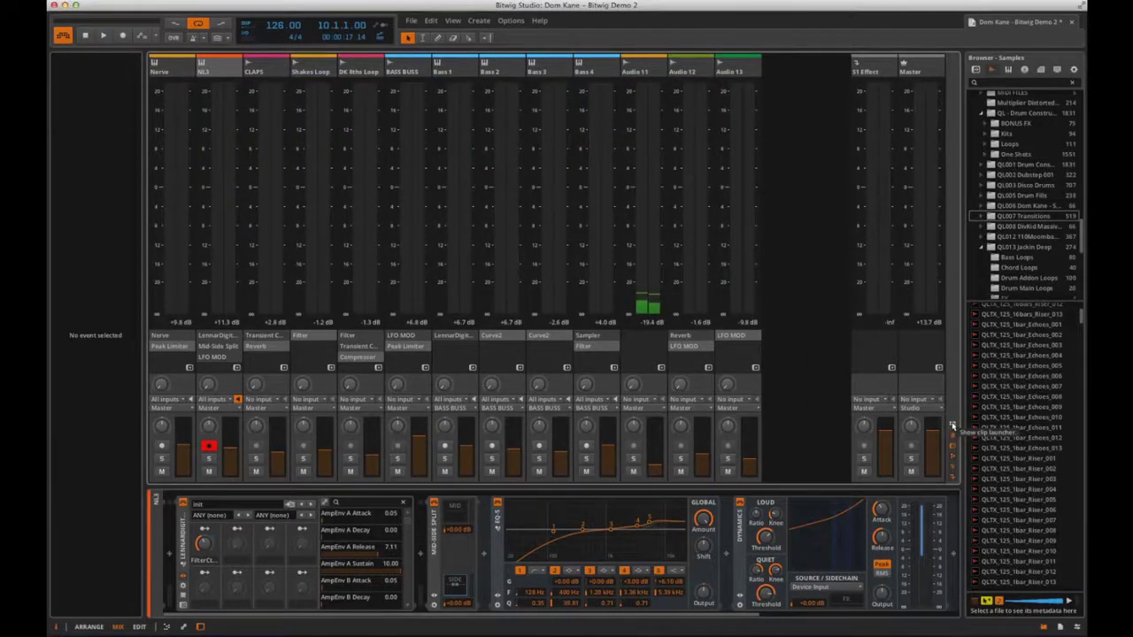
left_click(952, 428)
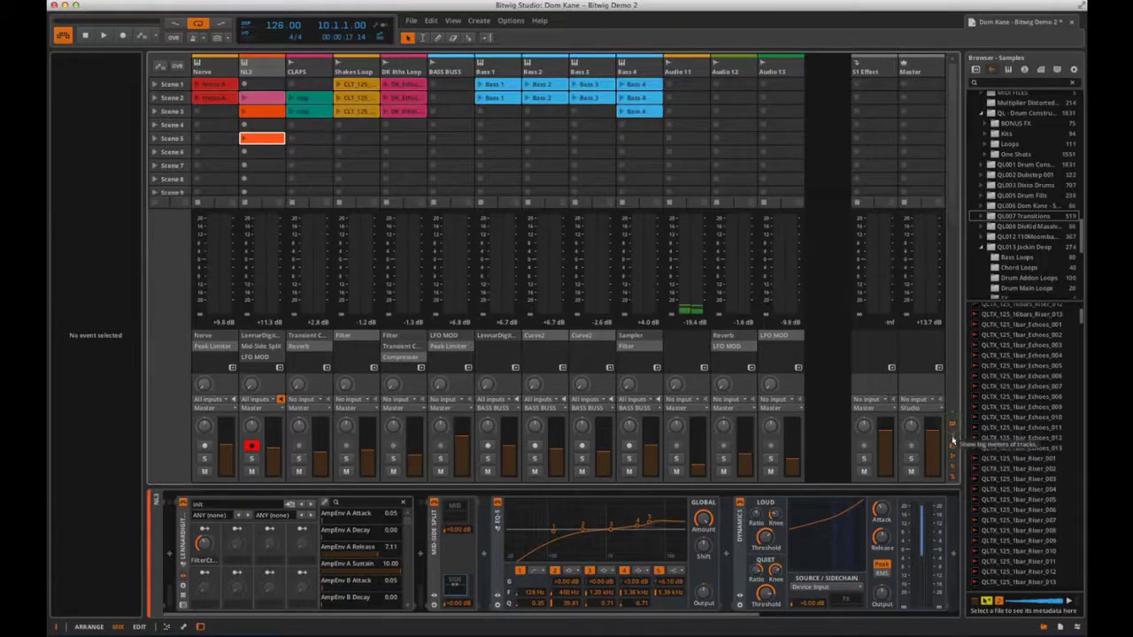
left_click(952, 438)
left_click(952, 439)
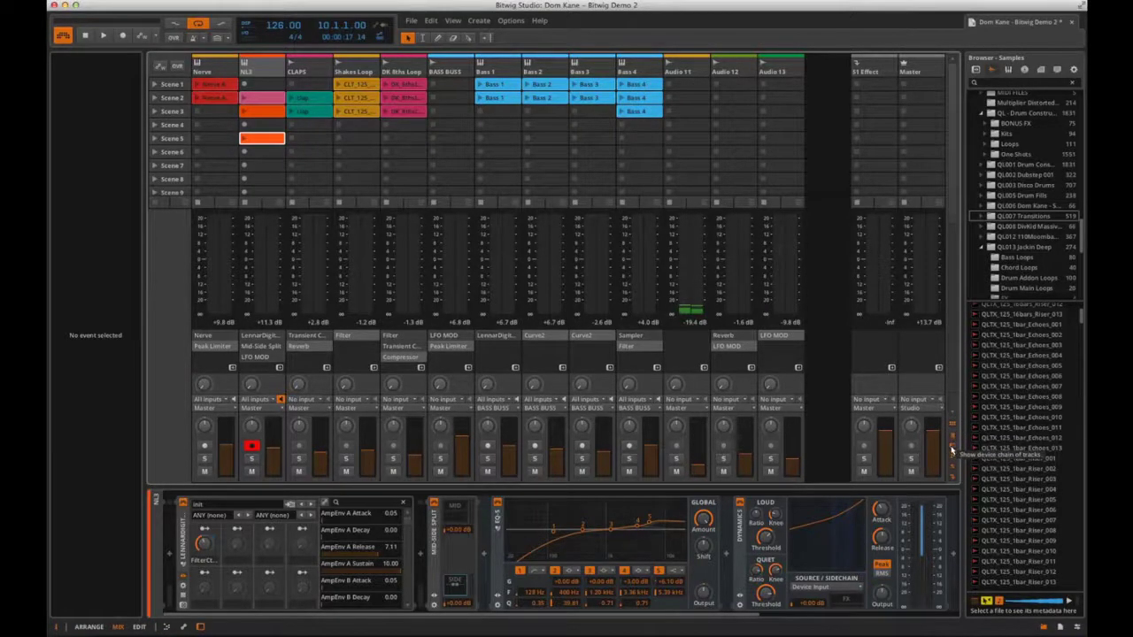
left_click(952, 450)
left_click(952, 448)
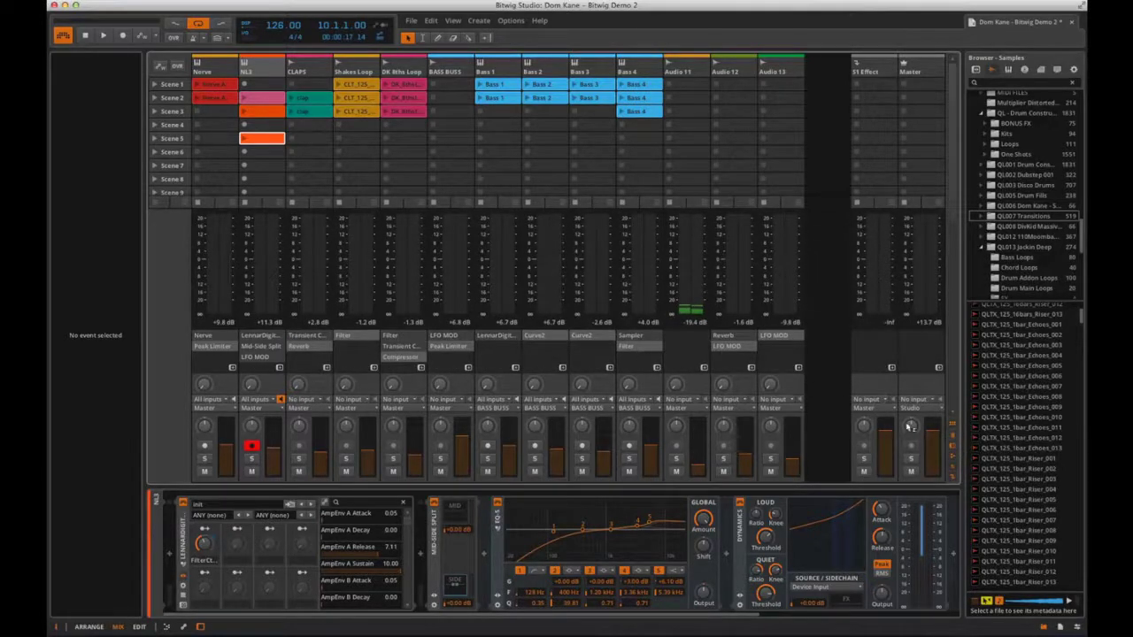
left_click(954, 459)
left_click(953, 459)
left_click(953, 459)
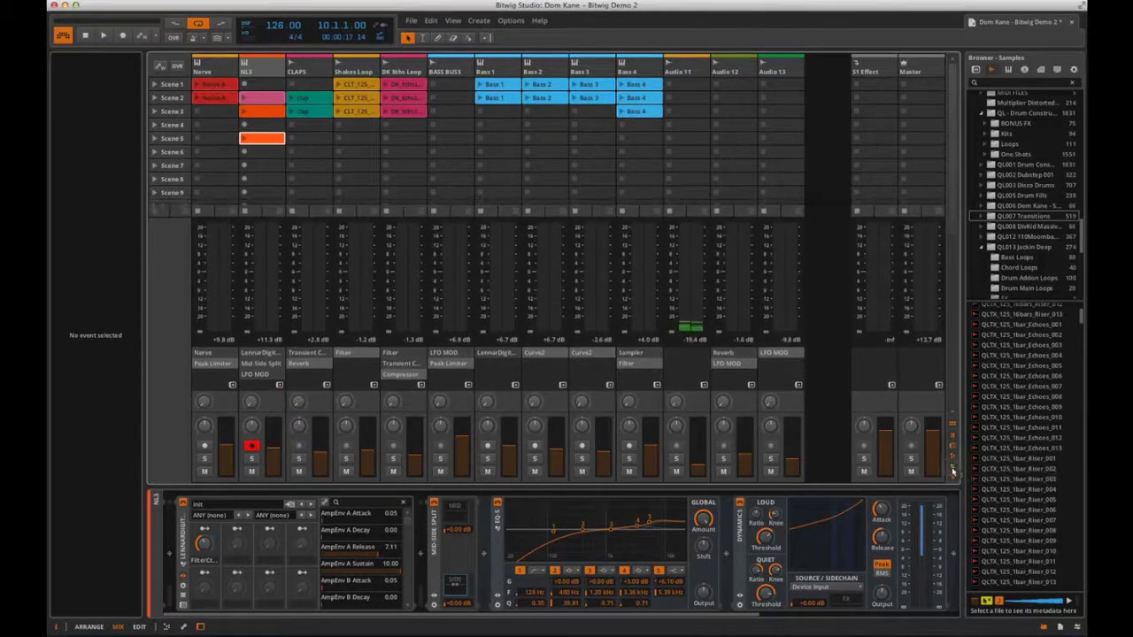
left_click(953, 461)
left_click(954, 481)
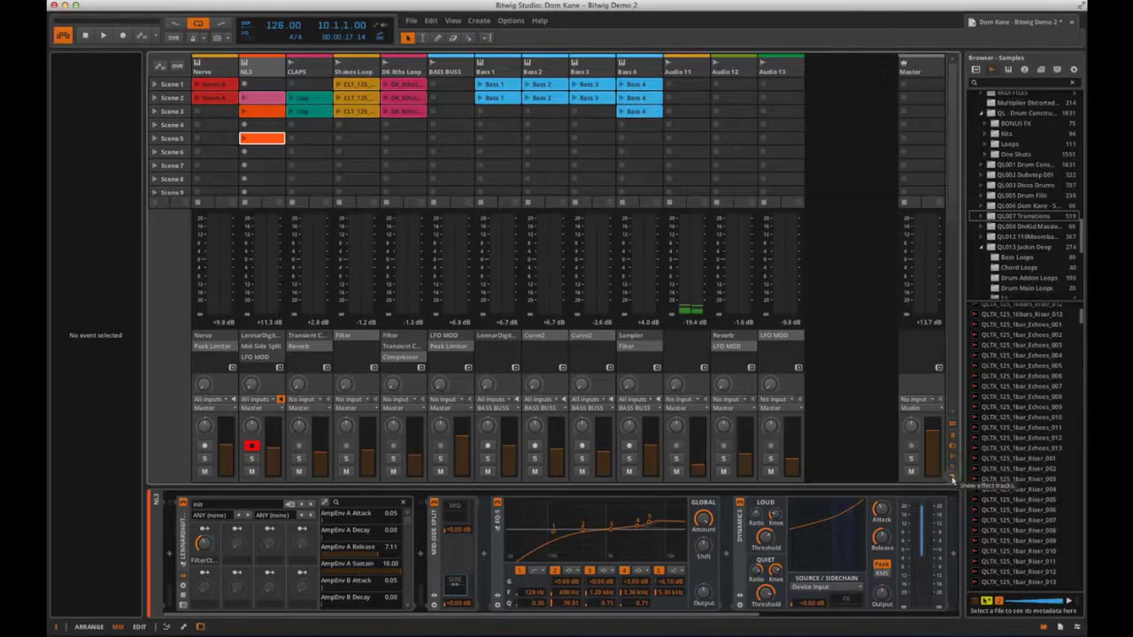
left_click(953, 481)
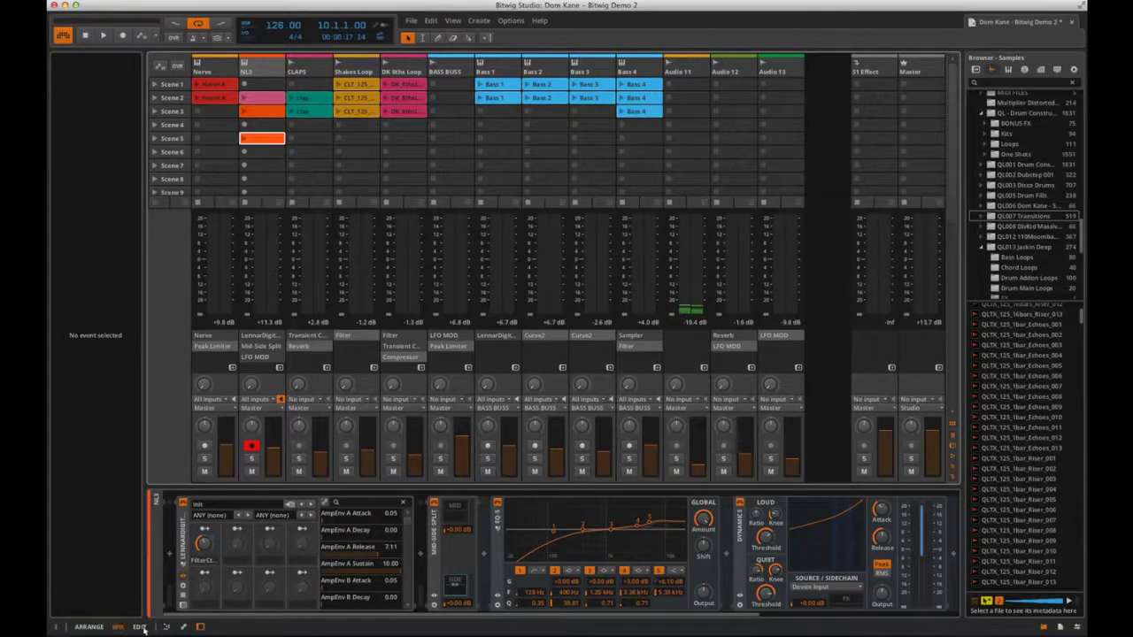
Cycle through the Arrange, Mix and Edit layouts, ending back in Mix.
left_click(90, 627)
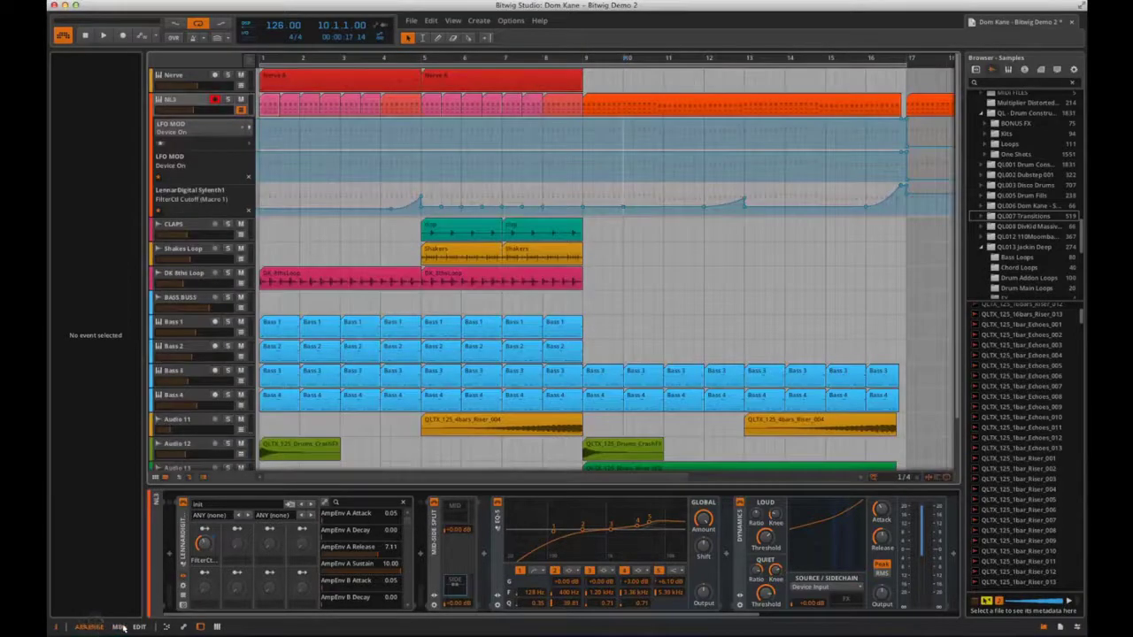
left_click(119, 626)
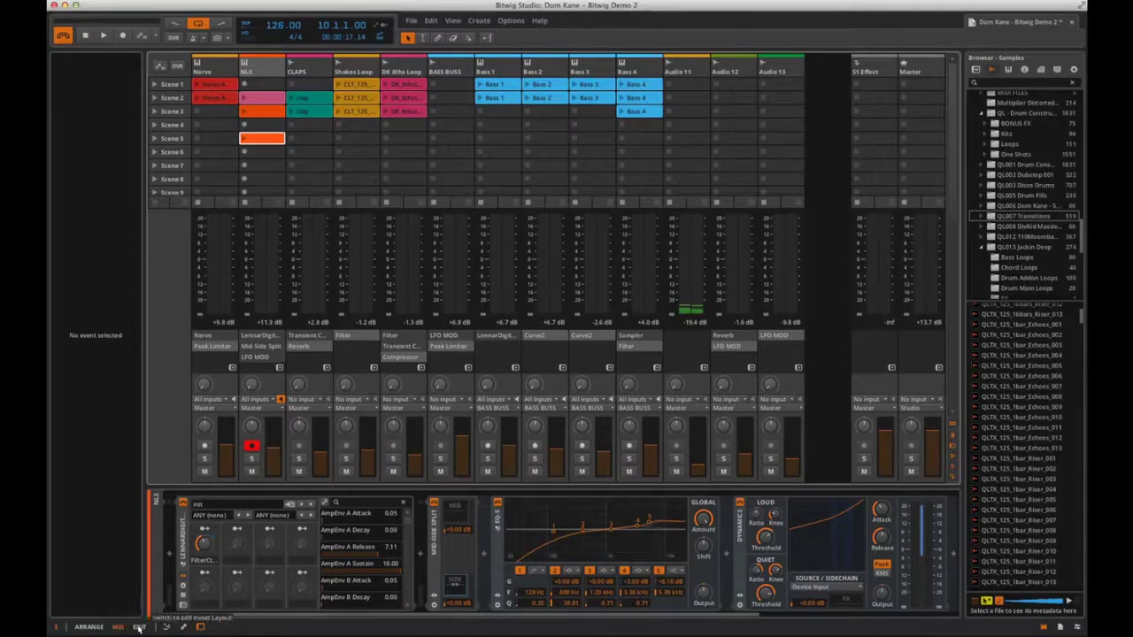
left_click(139, 626)
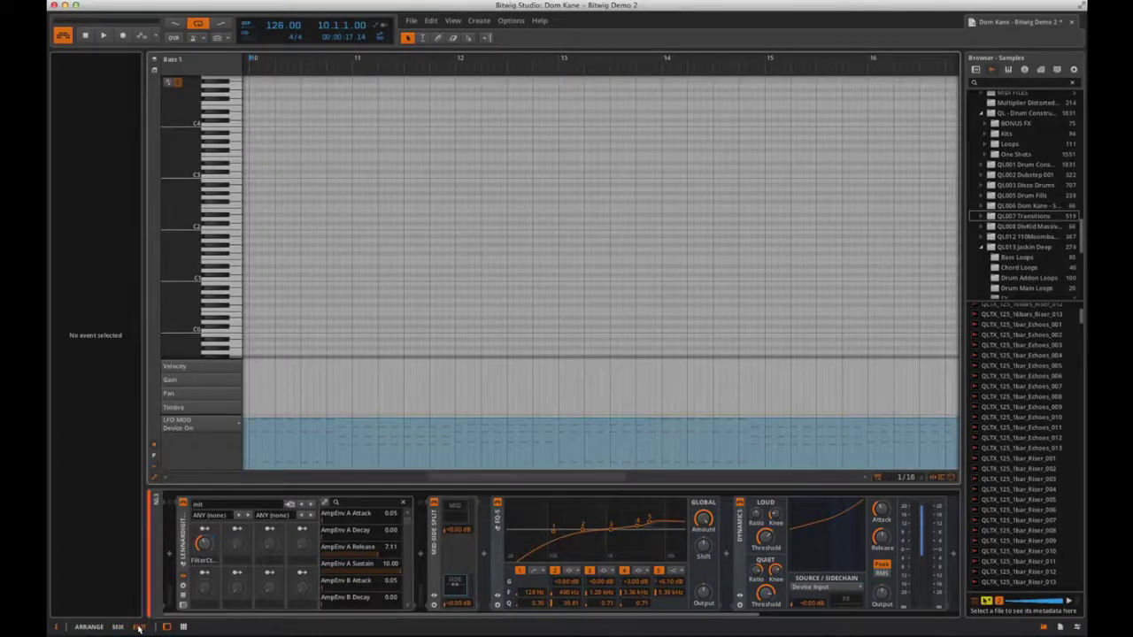
left_click(139, 627)
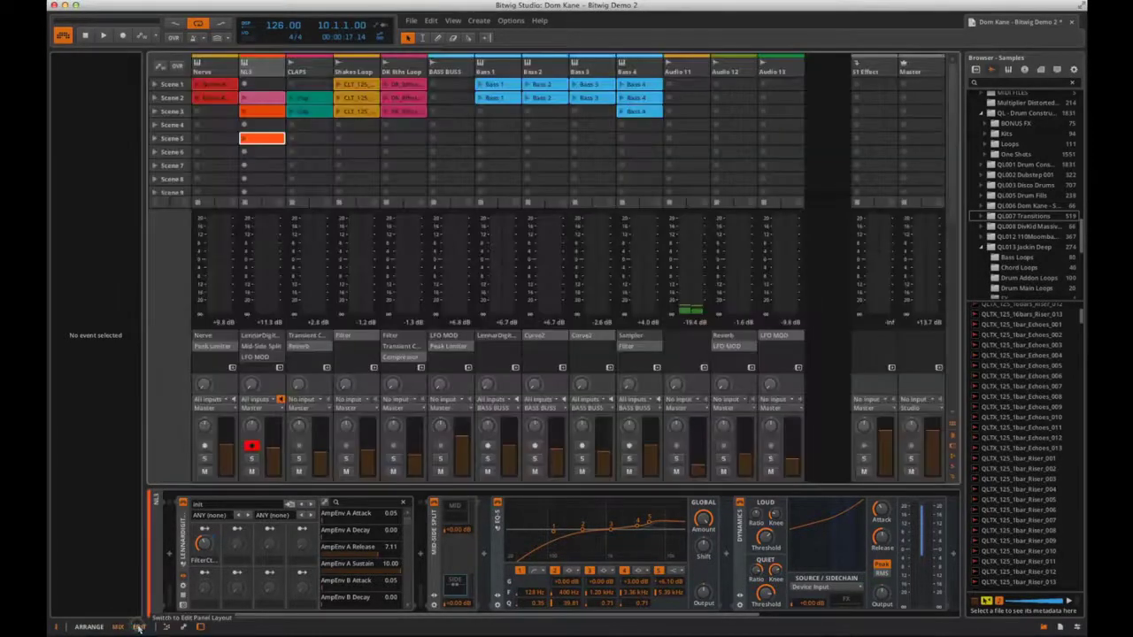
Try the note and automation editors for NL3's Scene 5 clip, then return to Arrange.
left_click(183, 629)
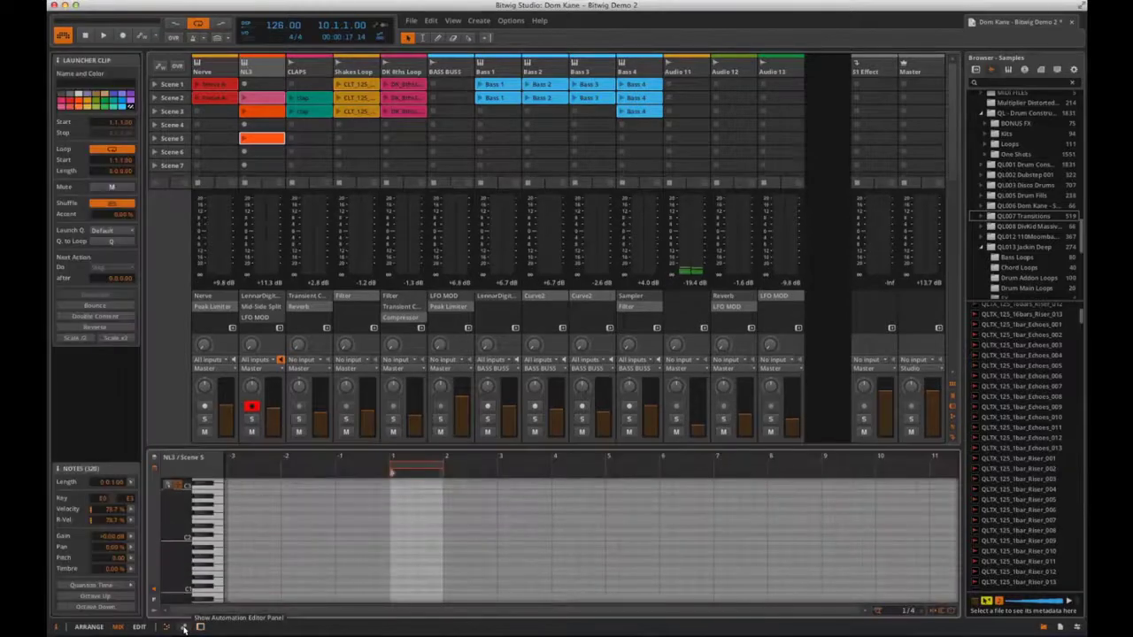
left_click(184, 628)
left_click(183, 628)
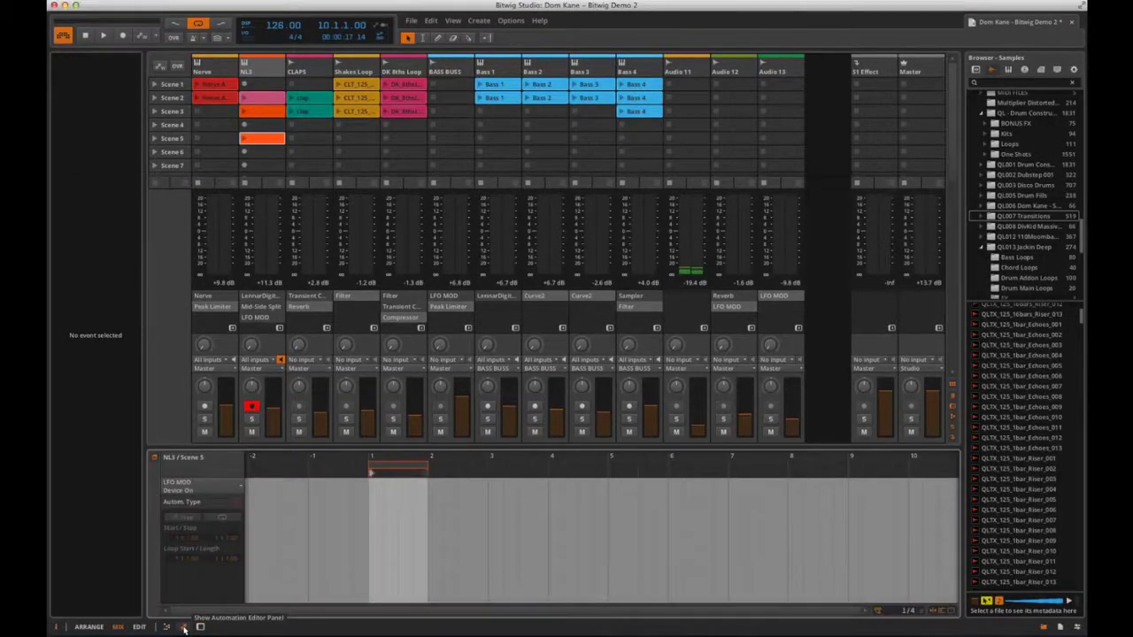
left_click(183, 628)
key("Tab")
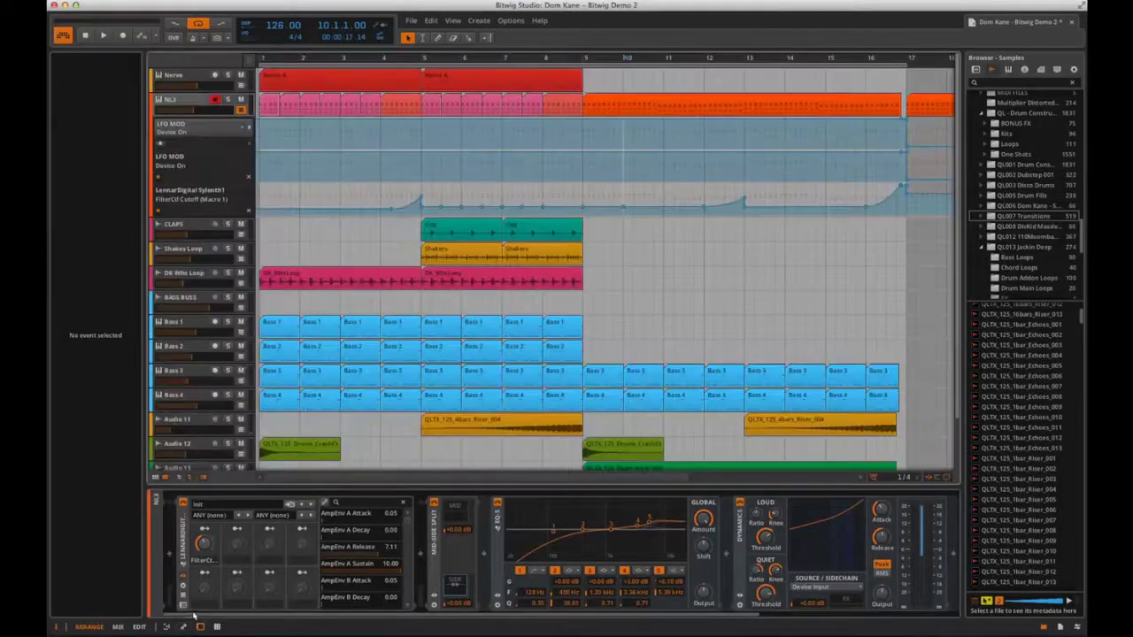
left_click(155, 478)
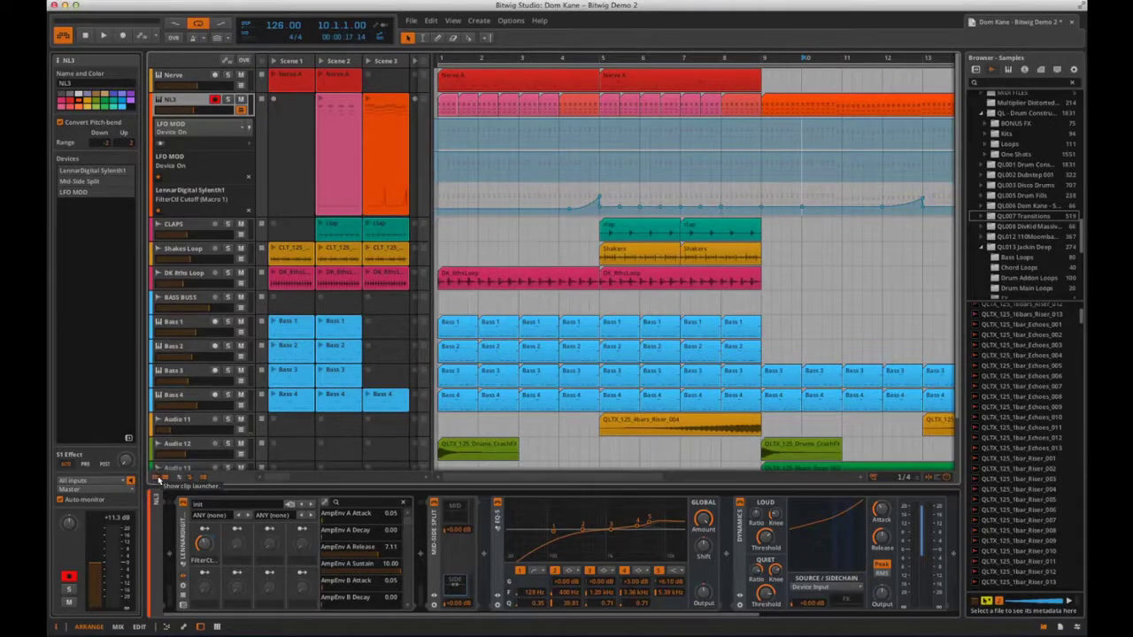
left_click(165, 479)
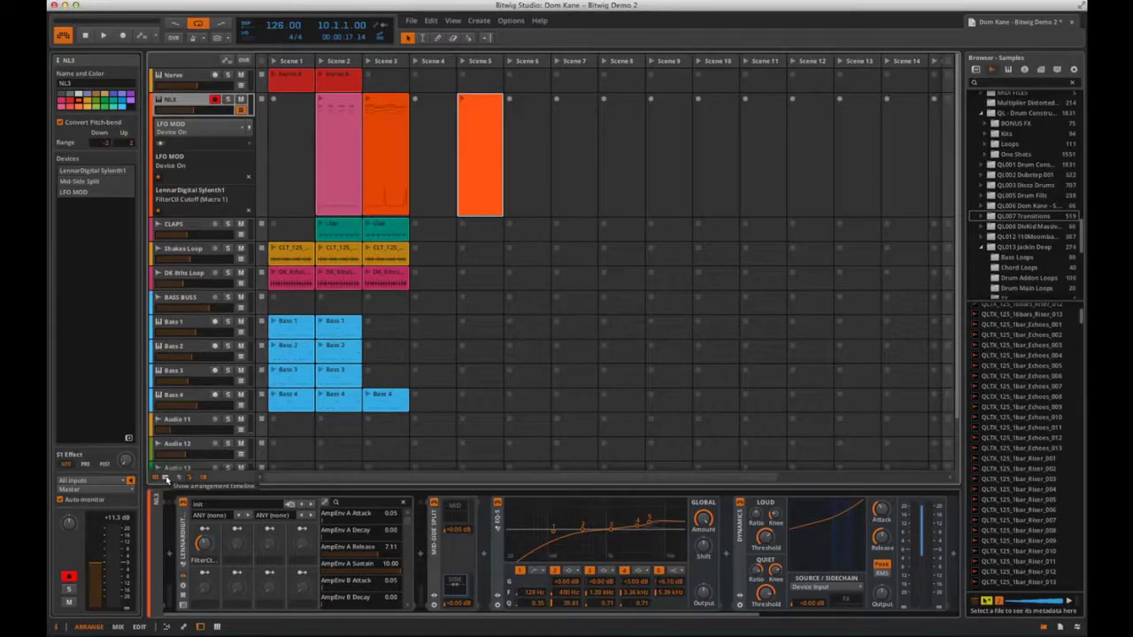
left_click(165, 479)
left_click(156, 478)
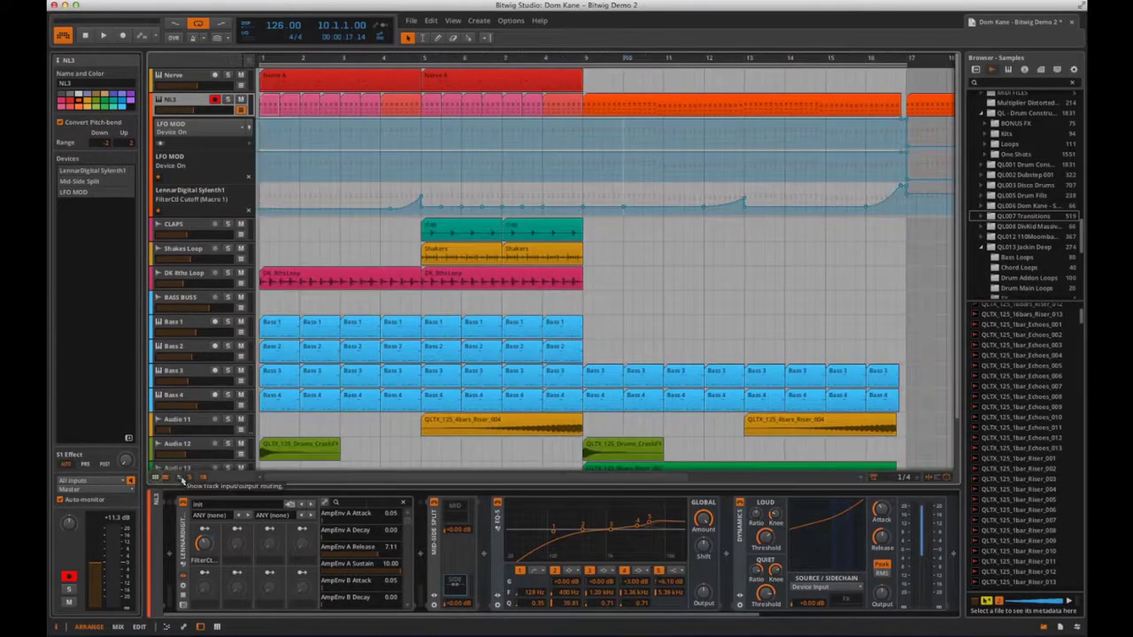
left_click(181, 478)
left_click(181, 478)
left_click(181, 478)
left_click(180, 478)
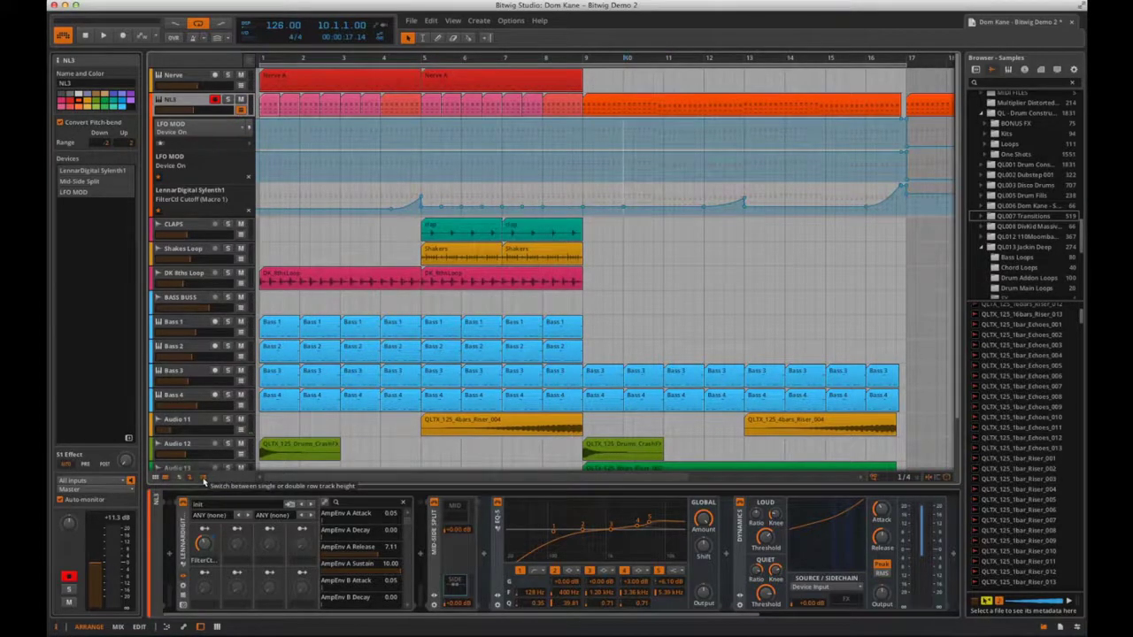
left_click(203, 479)
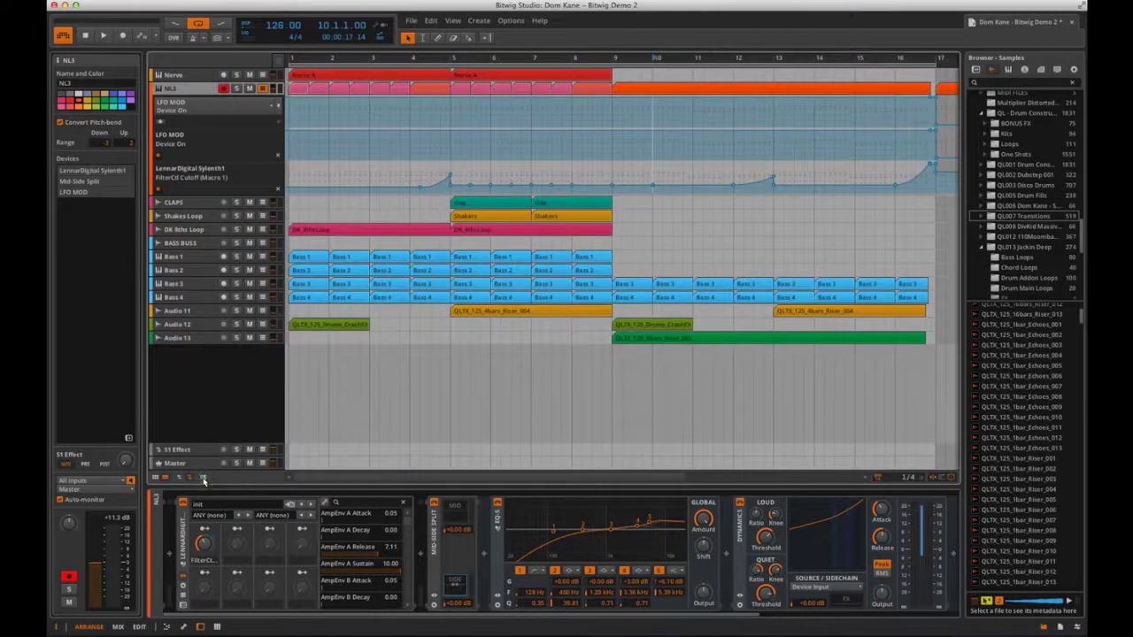
left_click(204, 479)
left_click(203, 479)
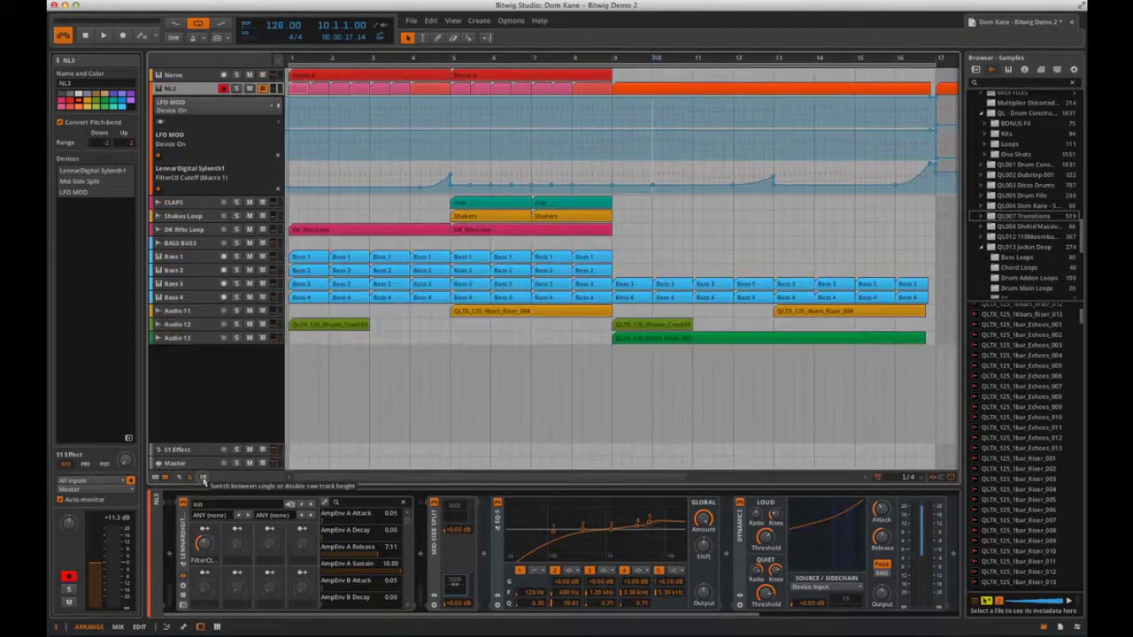
left_click(204, 478)
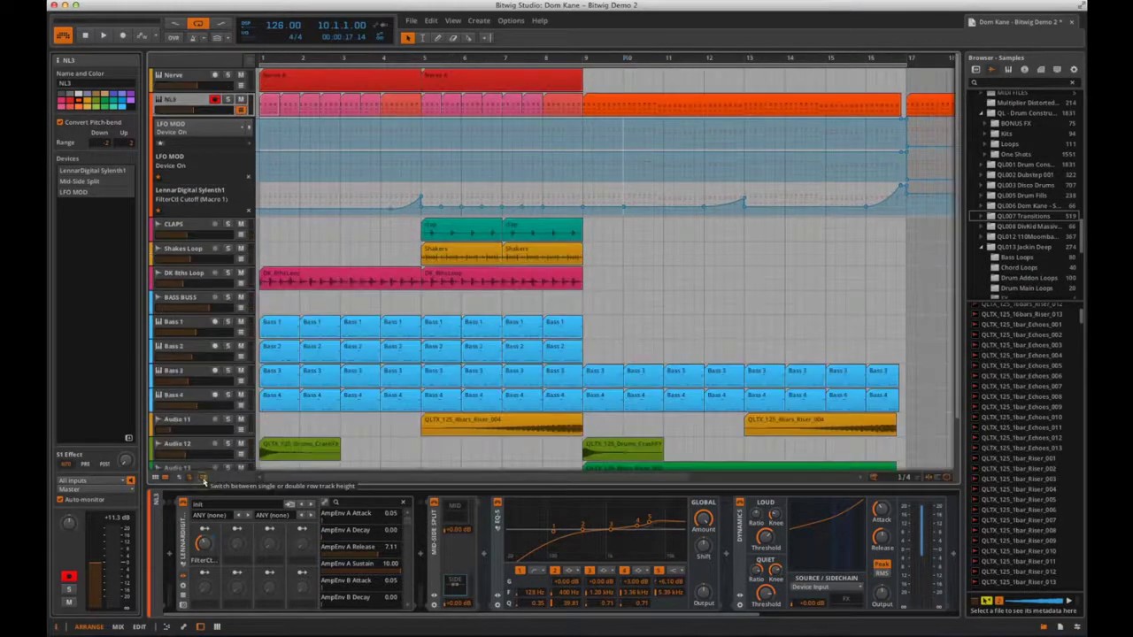
Look through the Music, Clips and Configuration browser tabs, then return to Samples.
left_click(1007, 71)
left_click(1024, 73)
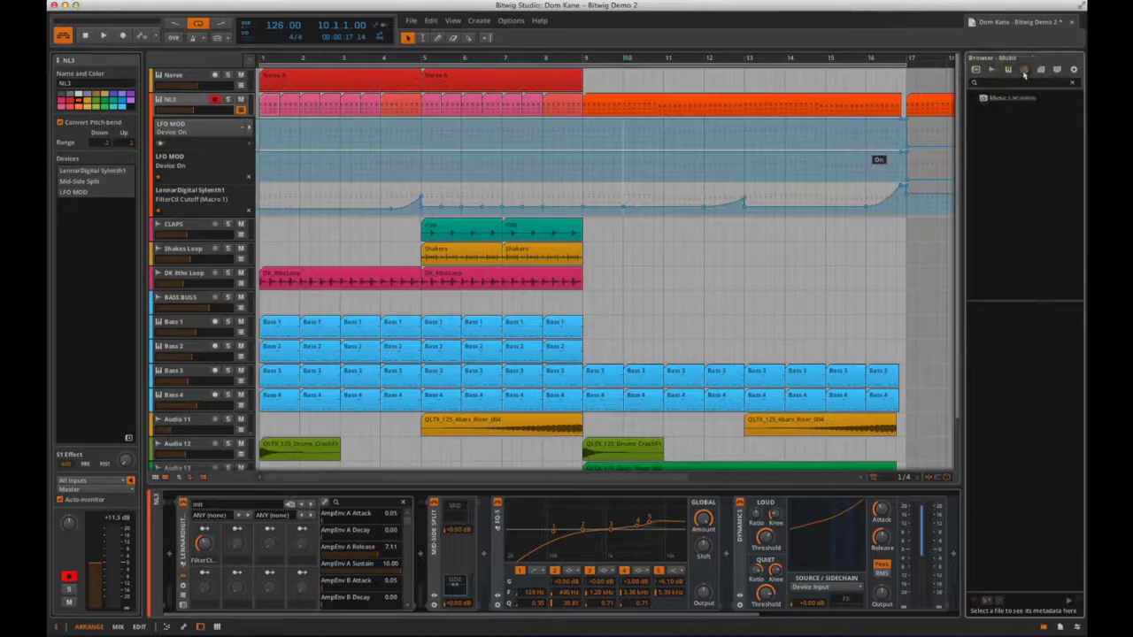
left_click(1041, 71)
left_click(1056, 70)
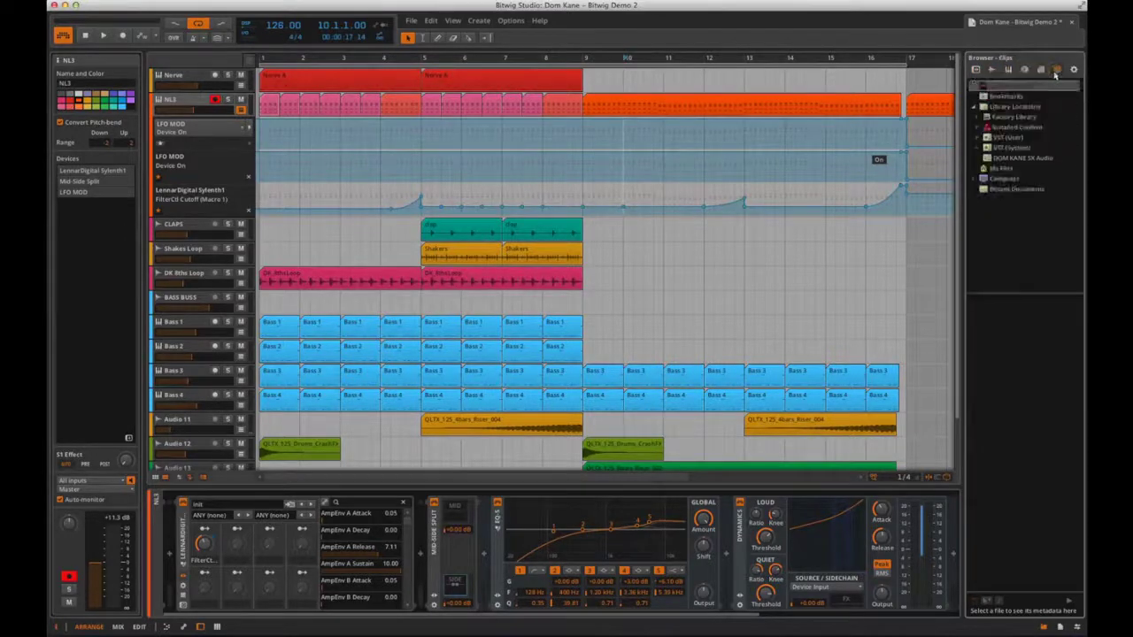
left_click(1073, 70)
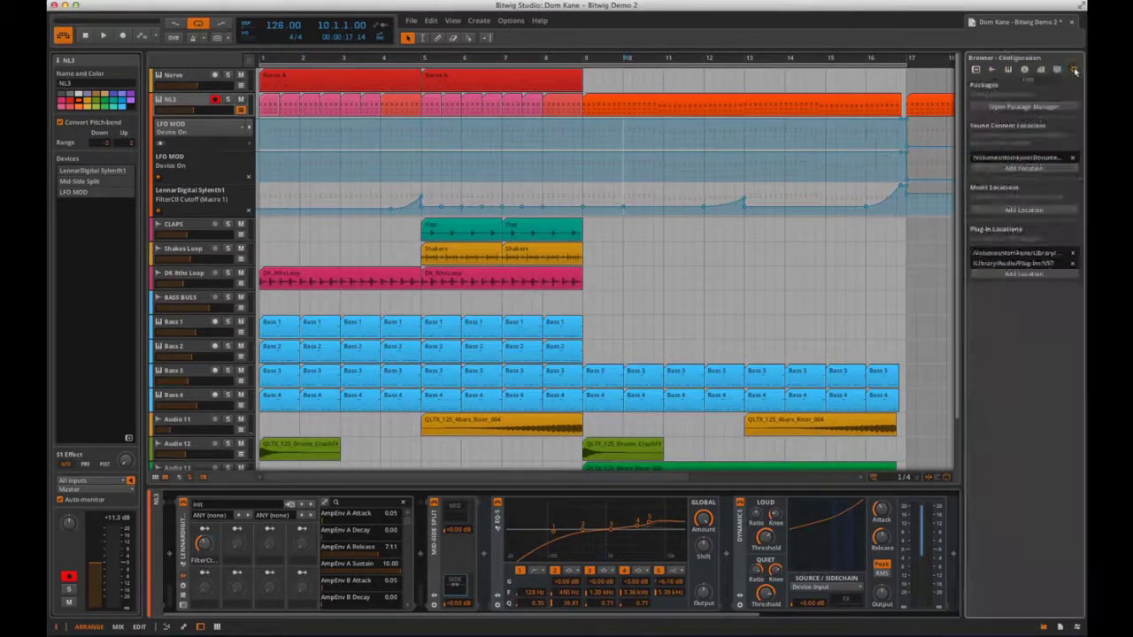
left_click(992, 71)
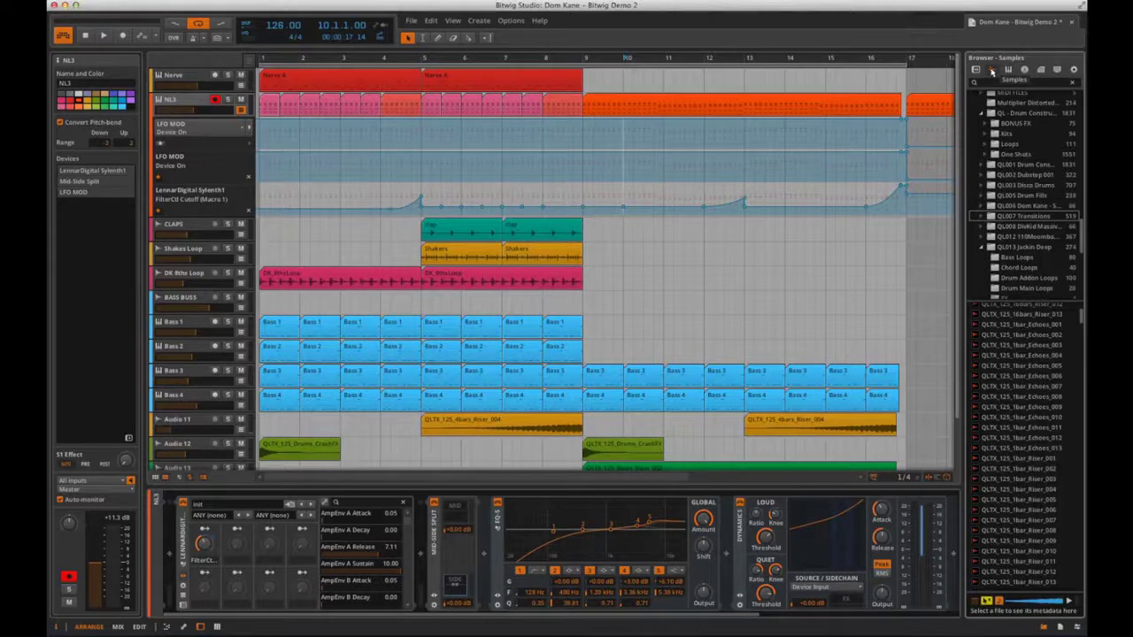
scroll(1013, 184, "up", 3)
scroll(1014, 184, "down", 5)
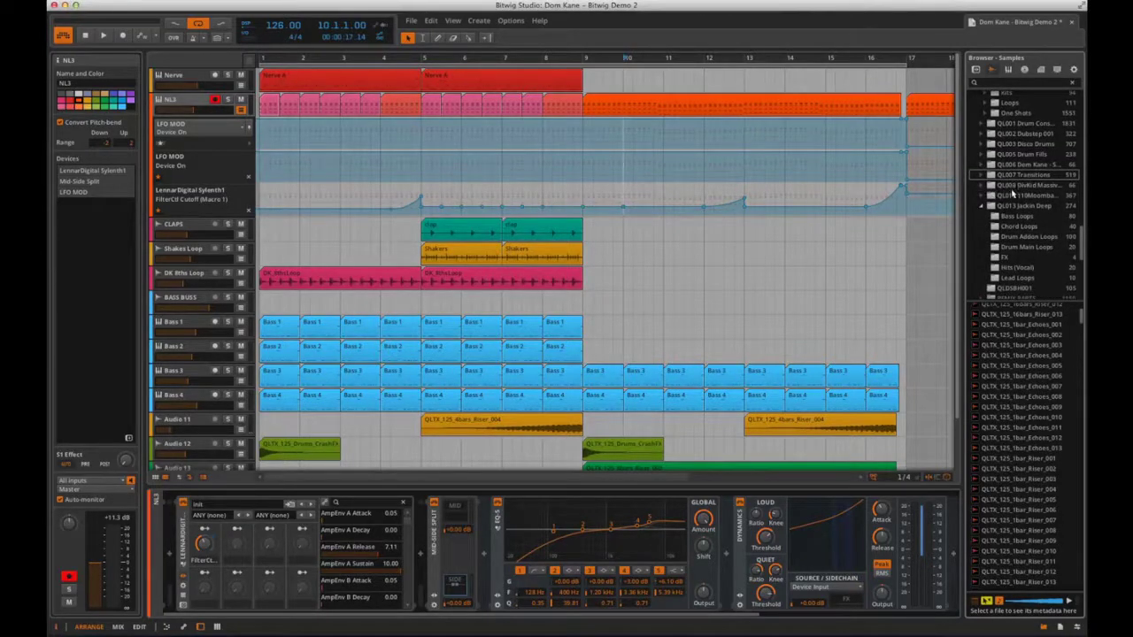
Expand QL007 Transitions > Drums and open the reverse crash sample folder.
left_click(980, 176)
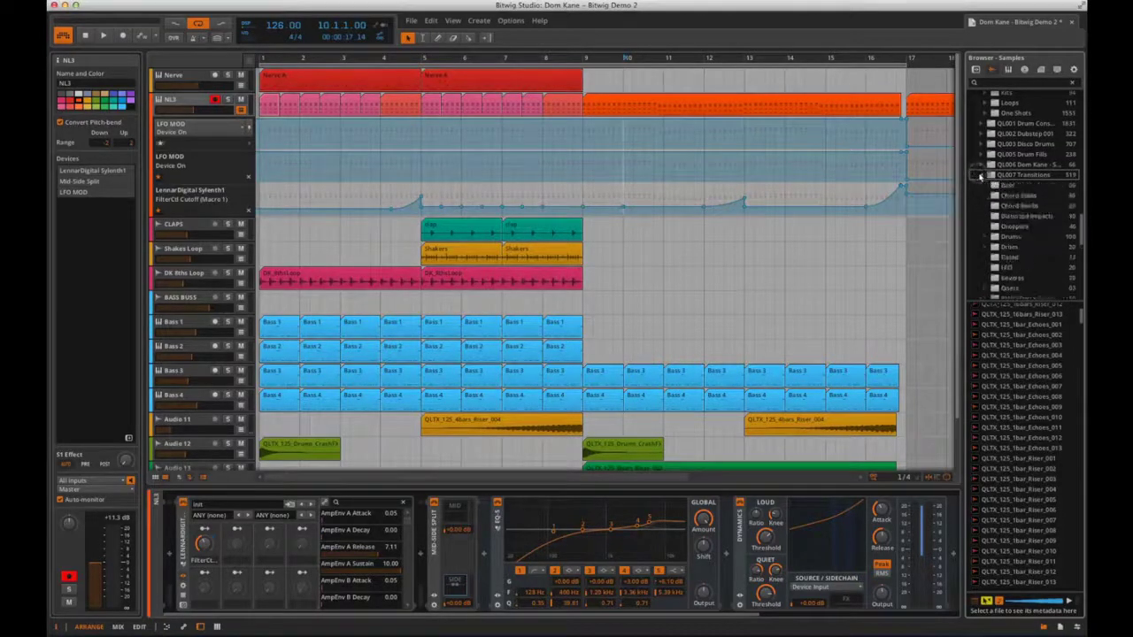
left_click(985, 237)
left_click(1018, 197)
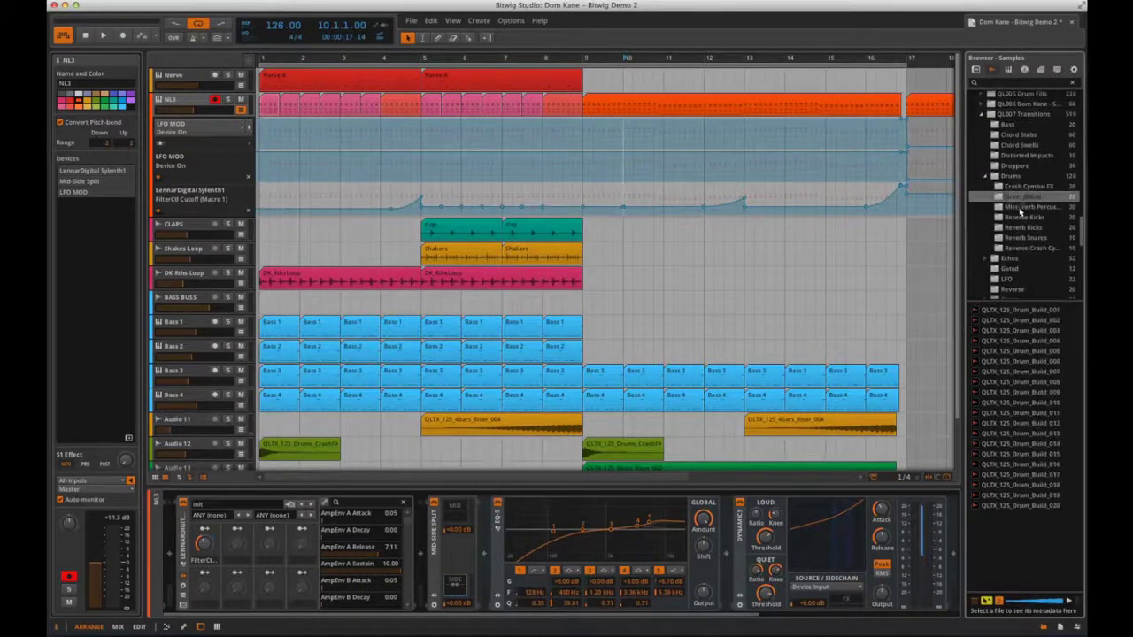
left_click(1020, 207)
left_click(1019, 218)
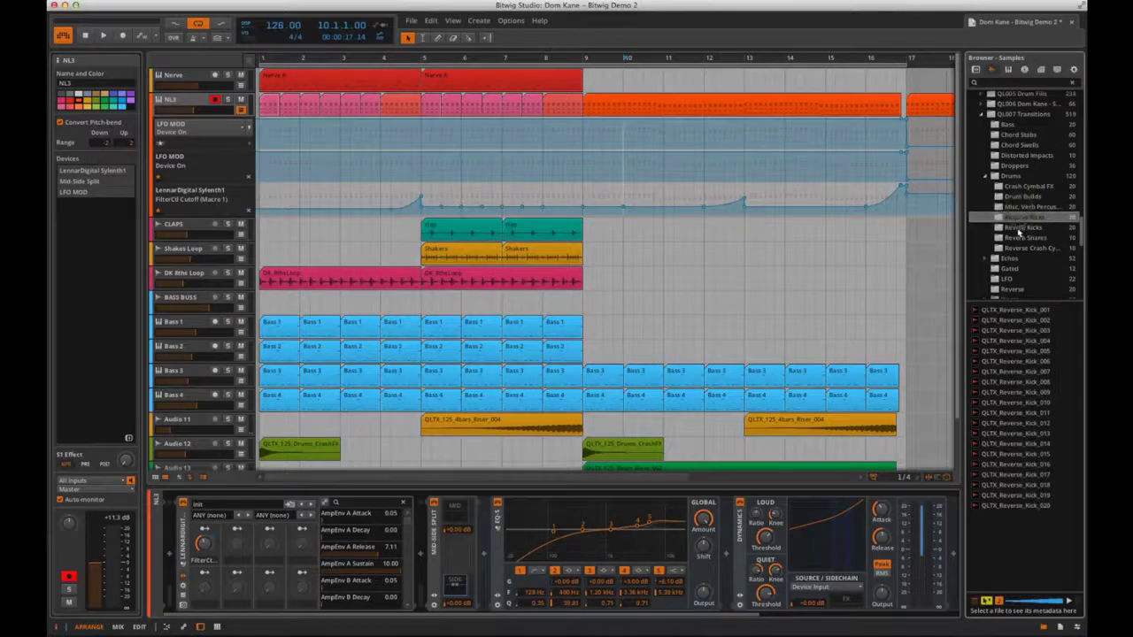
left_click(1020, 228)
left_click(1019, 239)
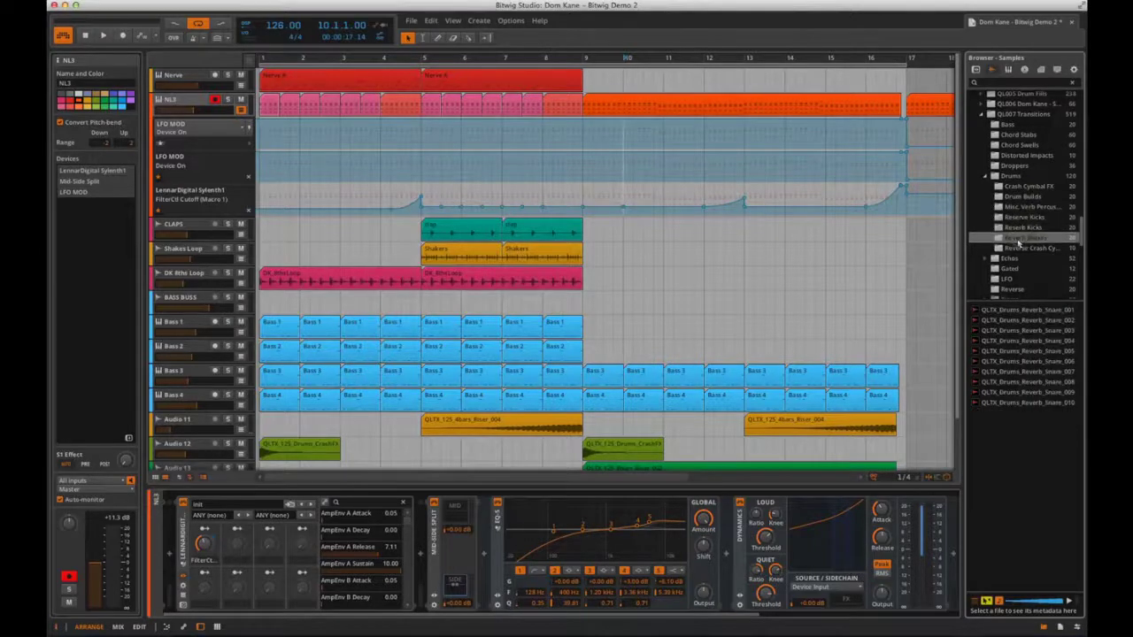
left_click(1021, 250)
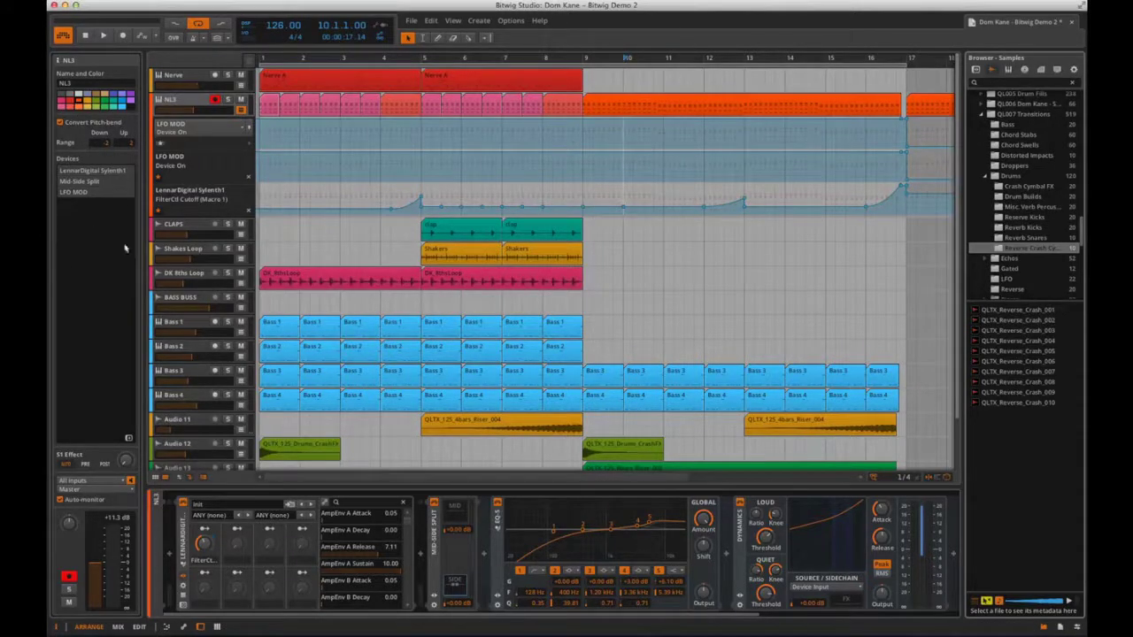
Choose a stretch mode for the first DK_8thsLoop clip, then select an NL3 clip.
left_click(318, 283)
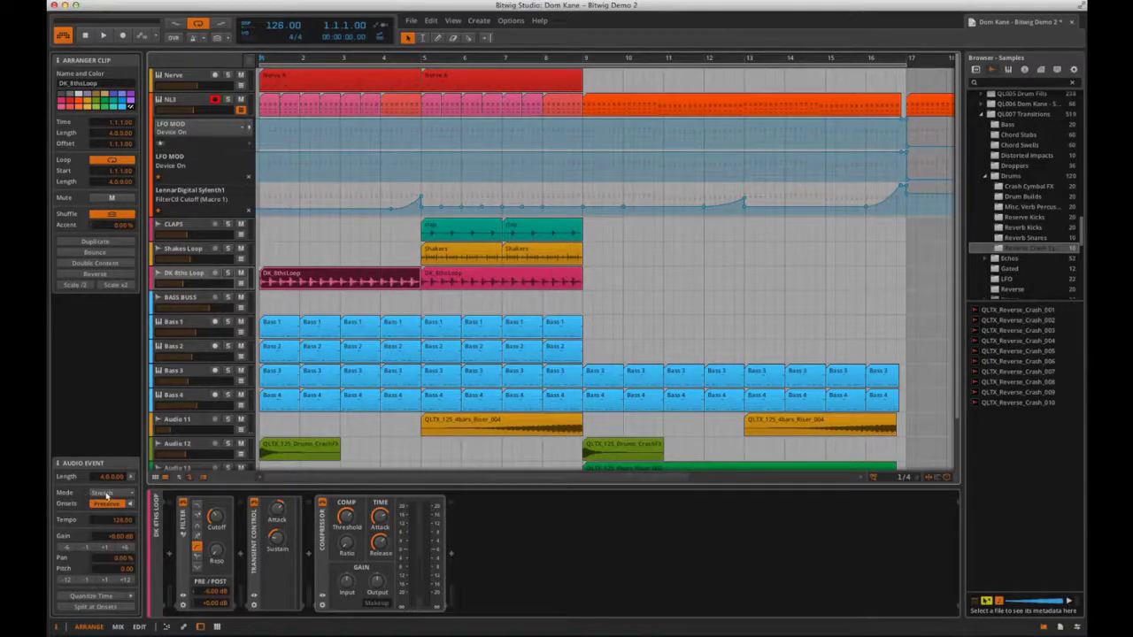
left_click(105, 492)
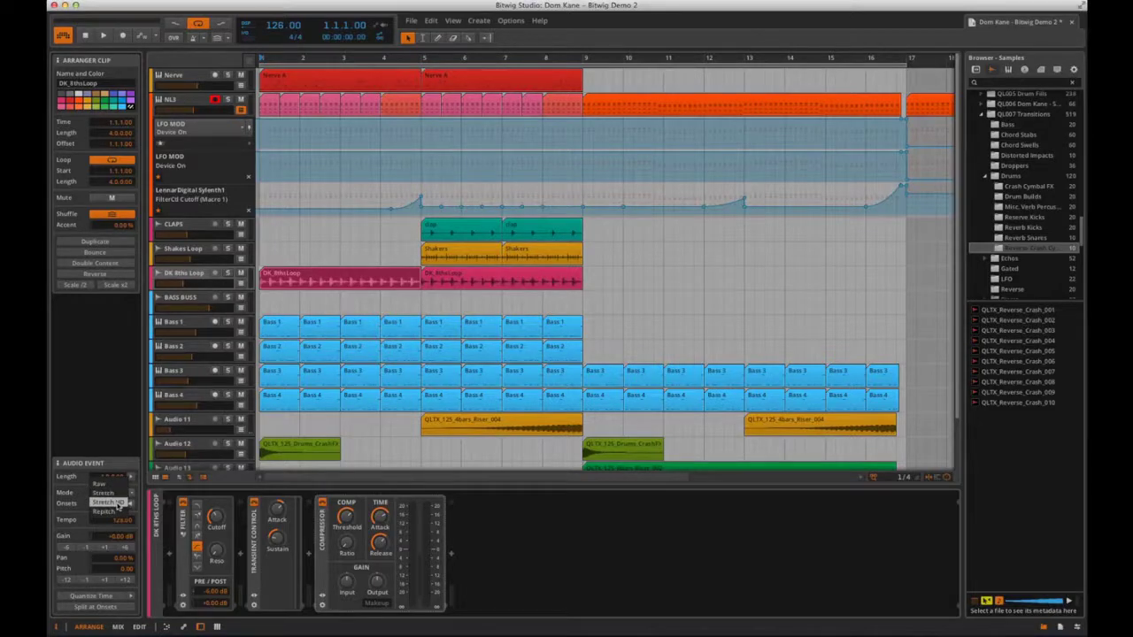
left_click(84, 510)
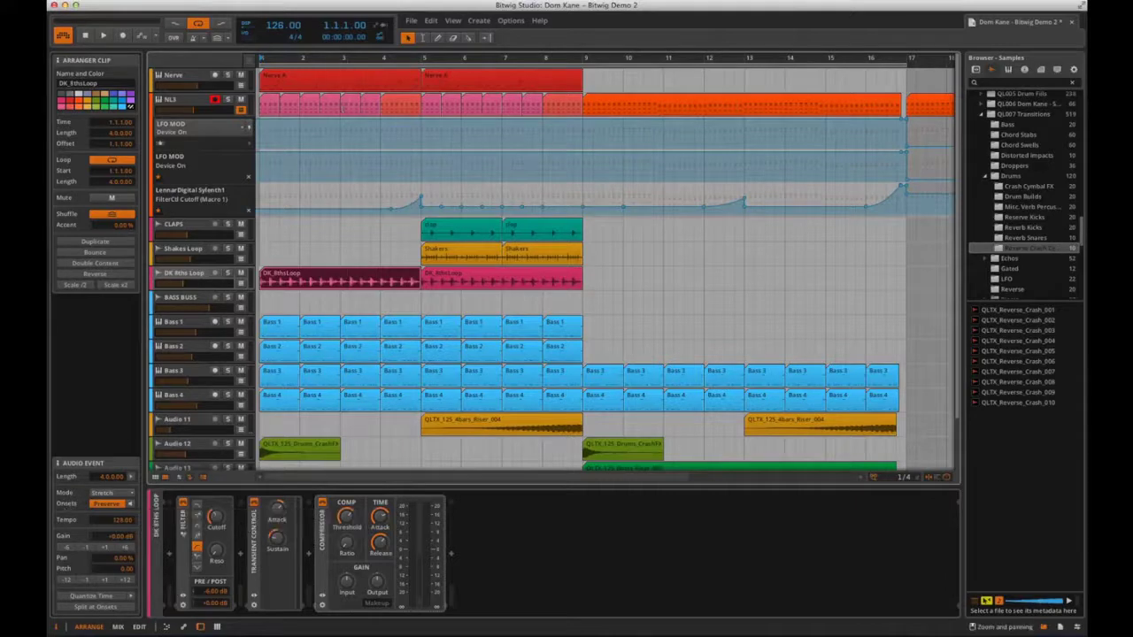
left_click(310, 106)
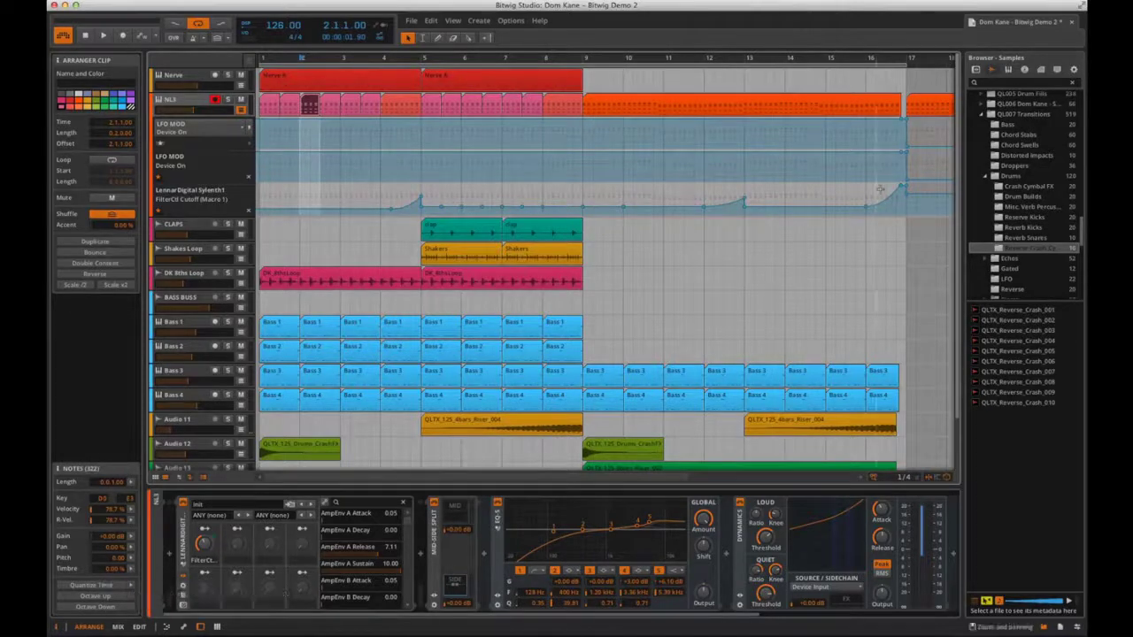
Show Devices and Presets in the browser and scroll through the expanded Audio FX folder.
left_click(976, 69)
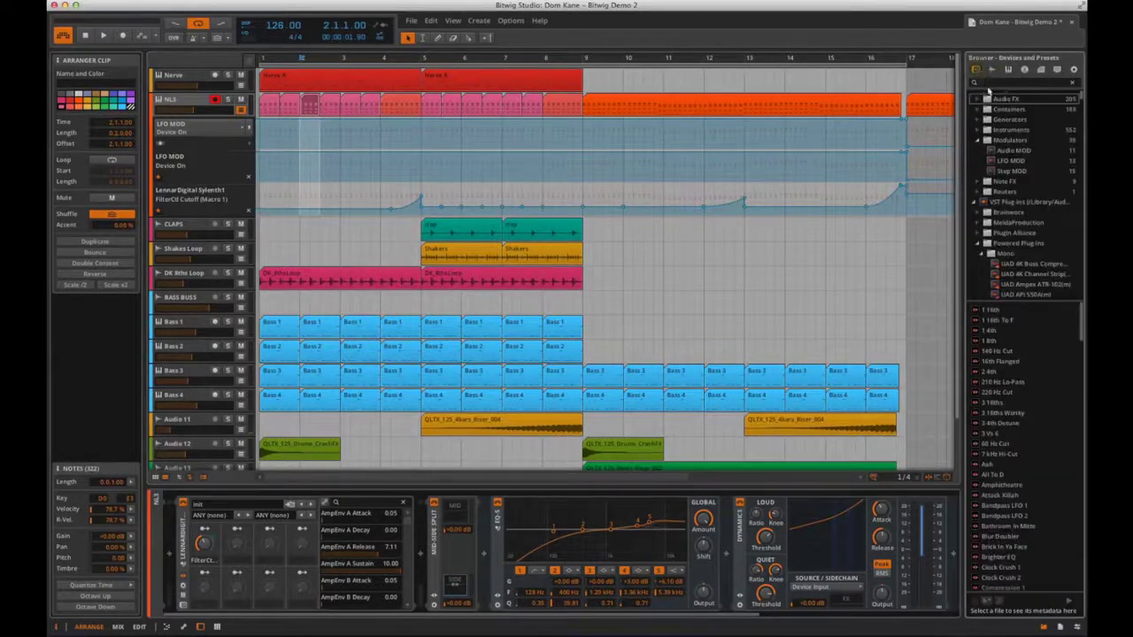
left_click(978, 100)
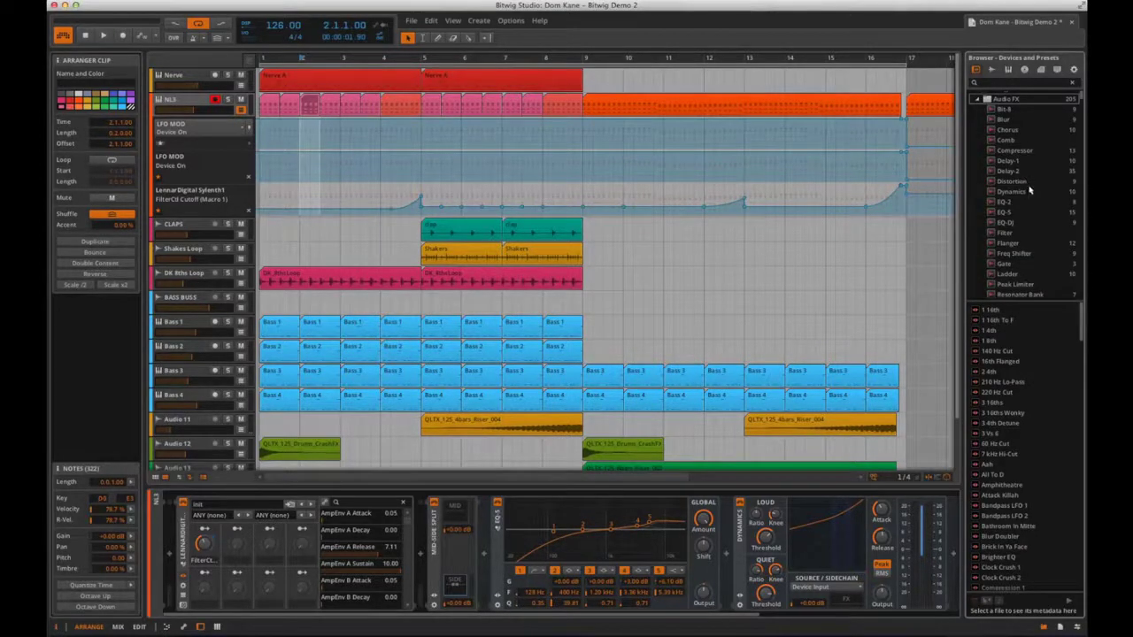
scroll(1027, 190, "down", 3)
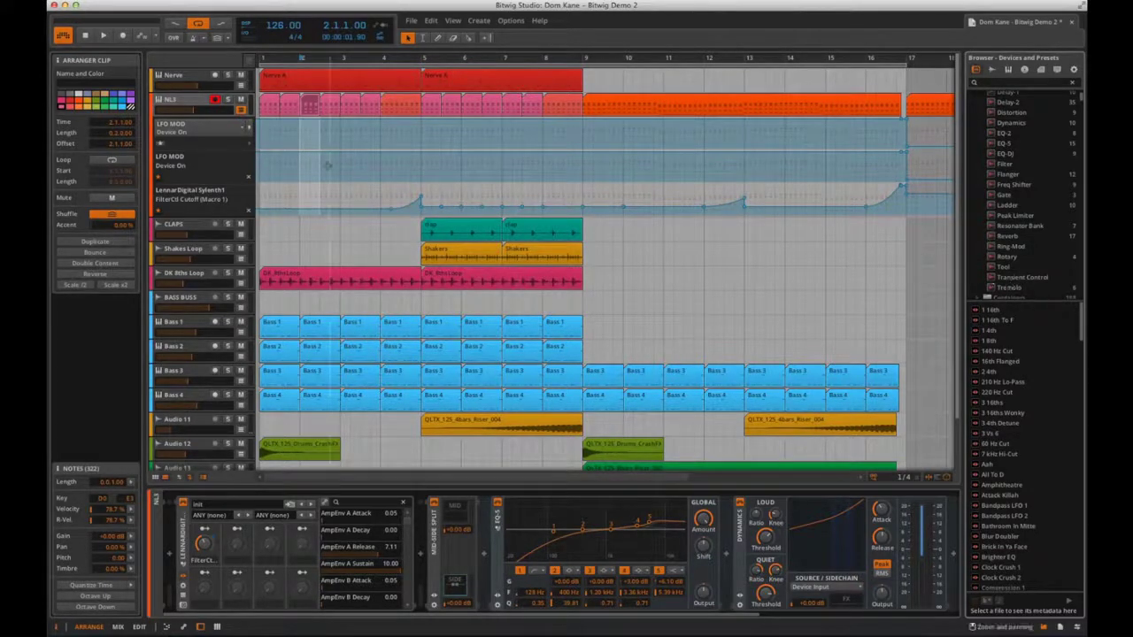
Open and close NL3's Sylenth1 window, then scroll to its compressor and delay parameters.
left_click(181, 99)
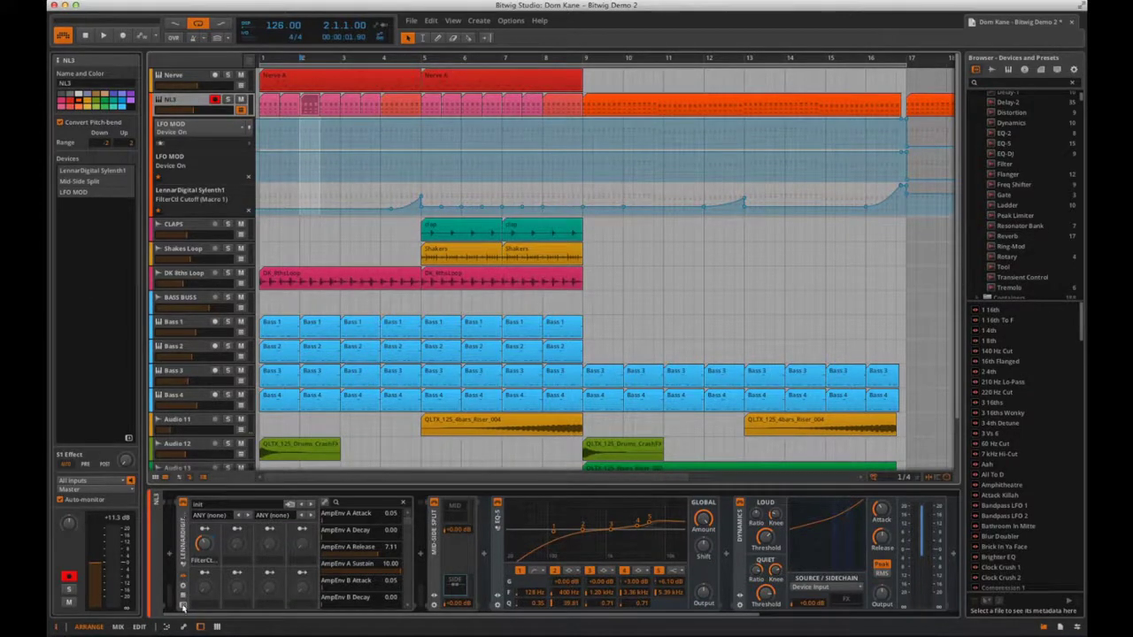
left_click(183, 605)
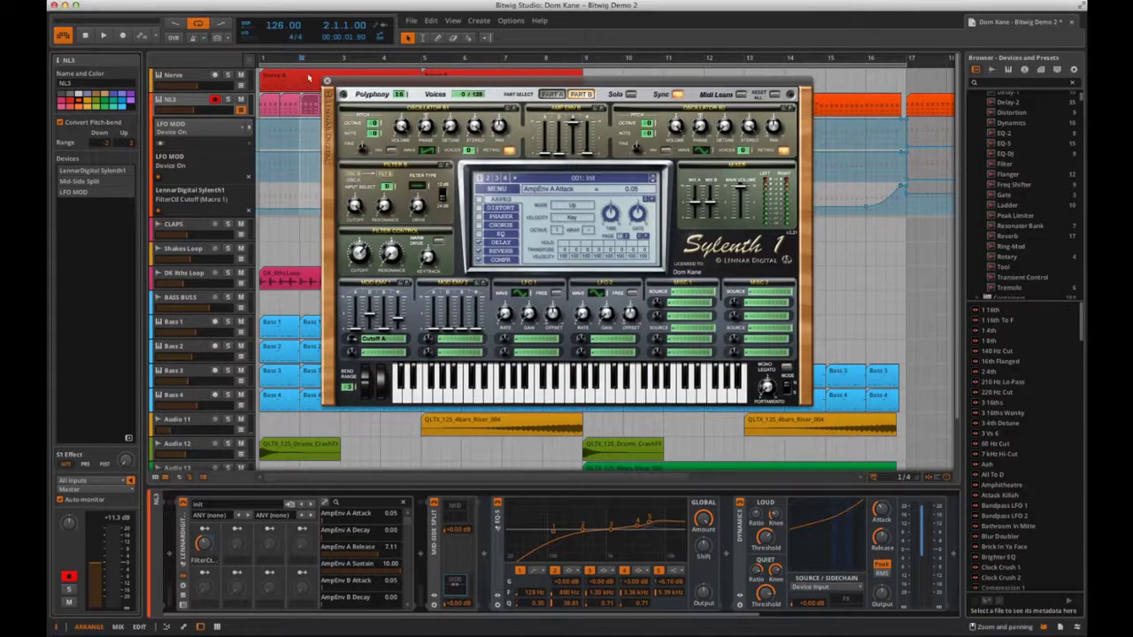
left_click(327, 82)
scroll(366, 529, "down", 3)
scroll(367, 528, "down", 10)
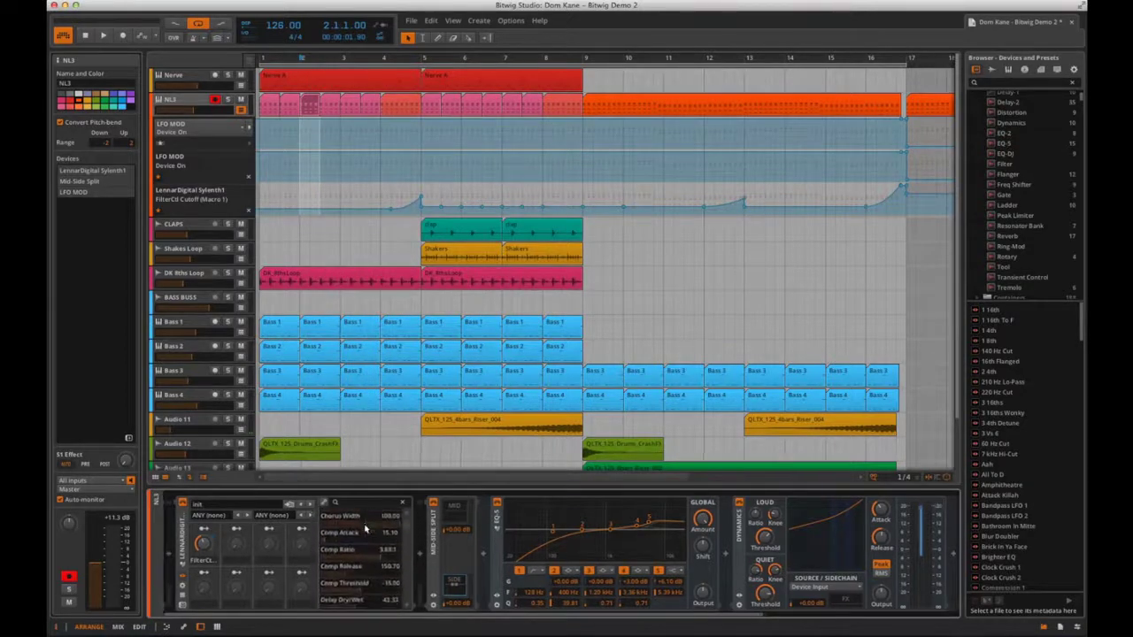
scroll(367, 529, "down", 1)
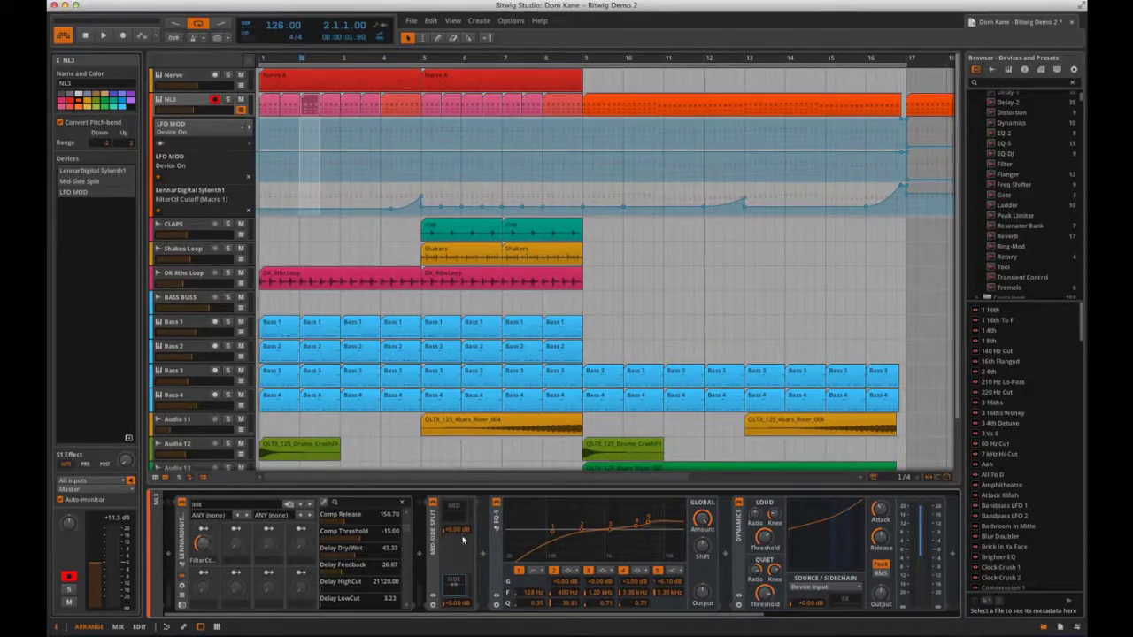
View the Mid-Side Split's MID and SIDE chains with their EQ-5 and Dynamics devices.
left_click(450, 591)
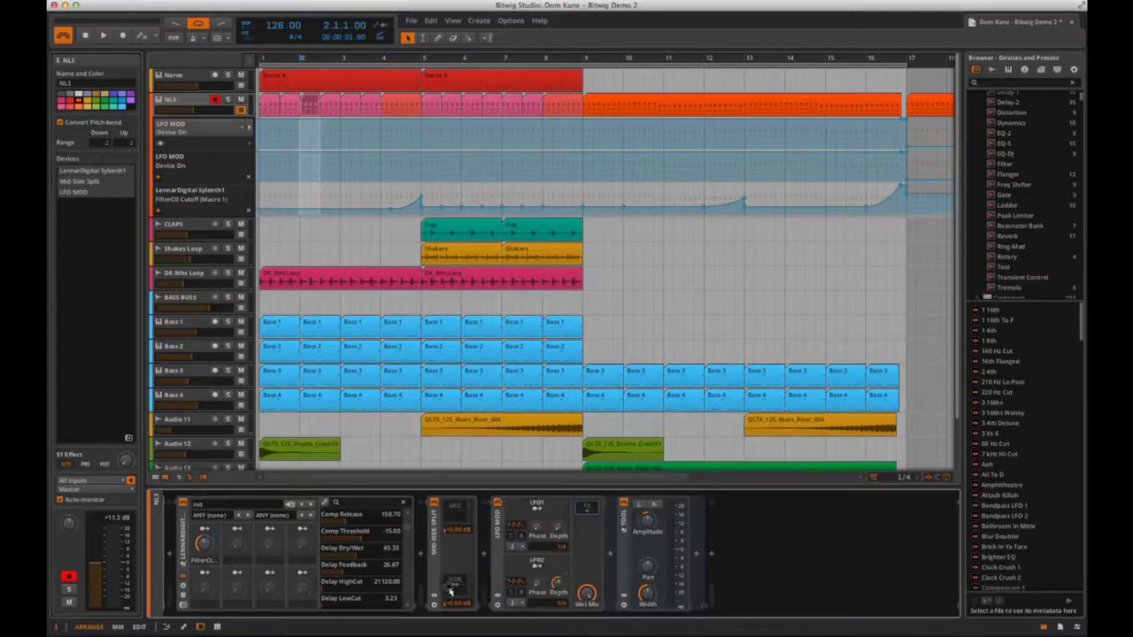
left_click(455, 512)
left_click(455, 512)
left_click(454, 584)
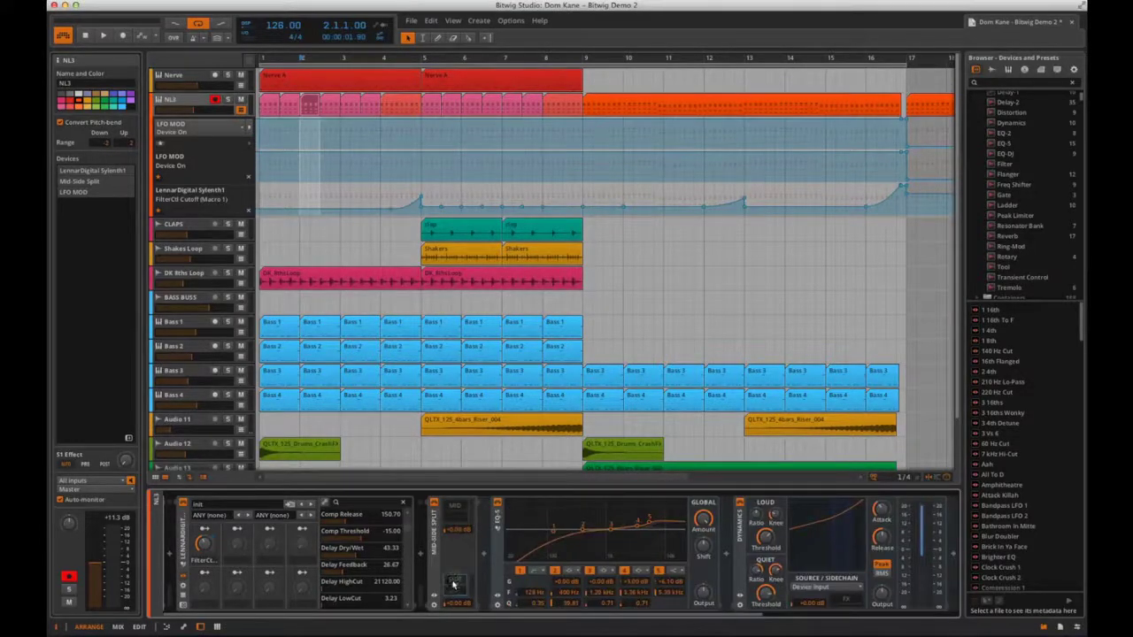
scroll(453, 584, "down", 5)
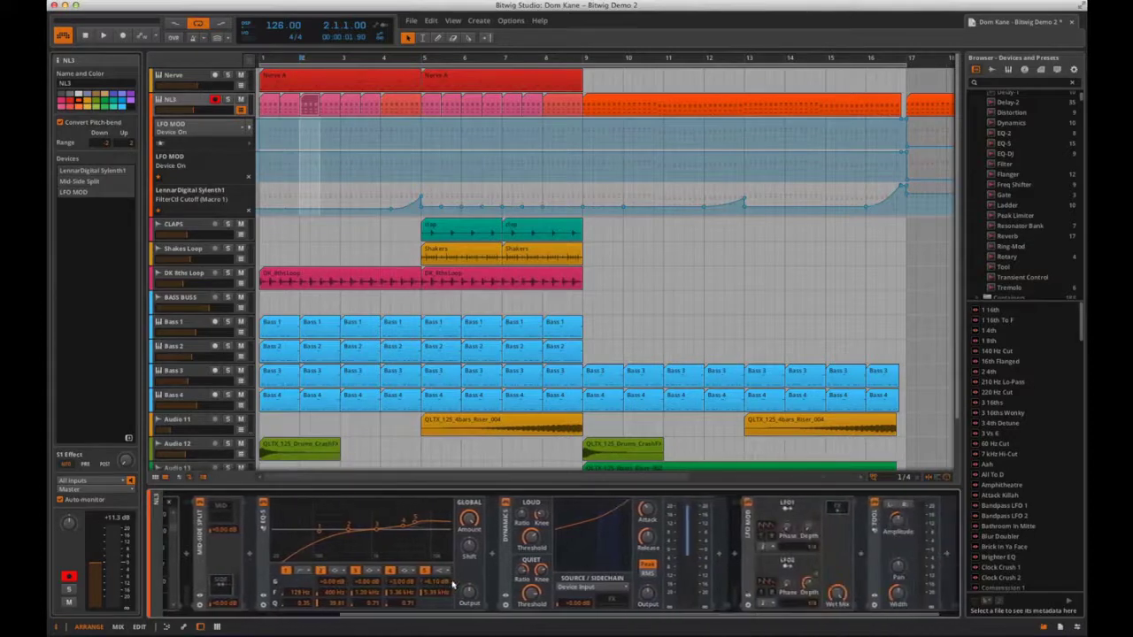
scroll(452, 582, "up", 1)
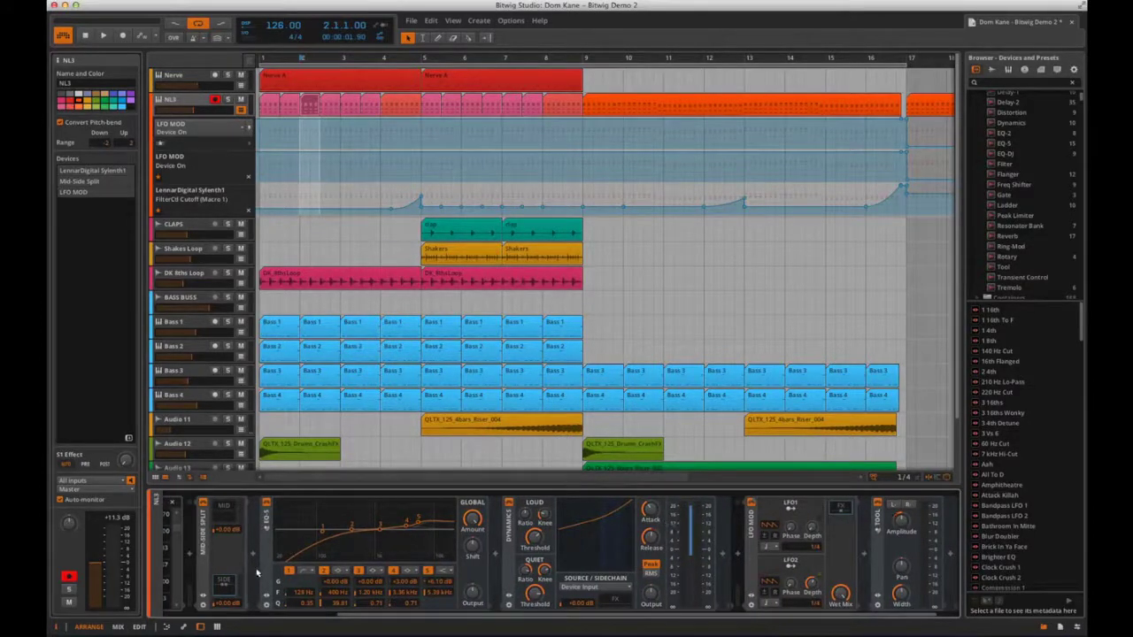
Collapse the Mid-Side Split, select LFO MOD, and select NL3's clips, jumping to bar 9.
left_click(212, 567)
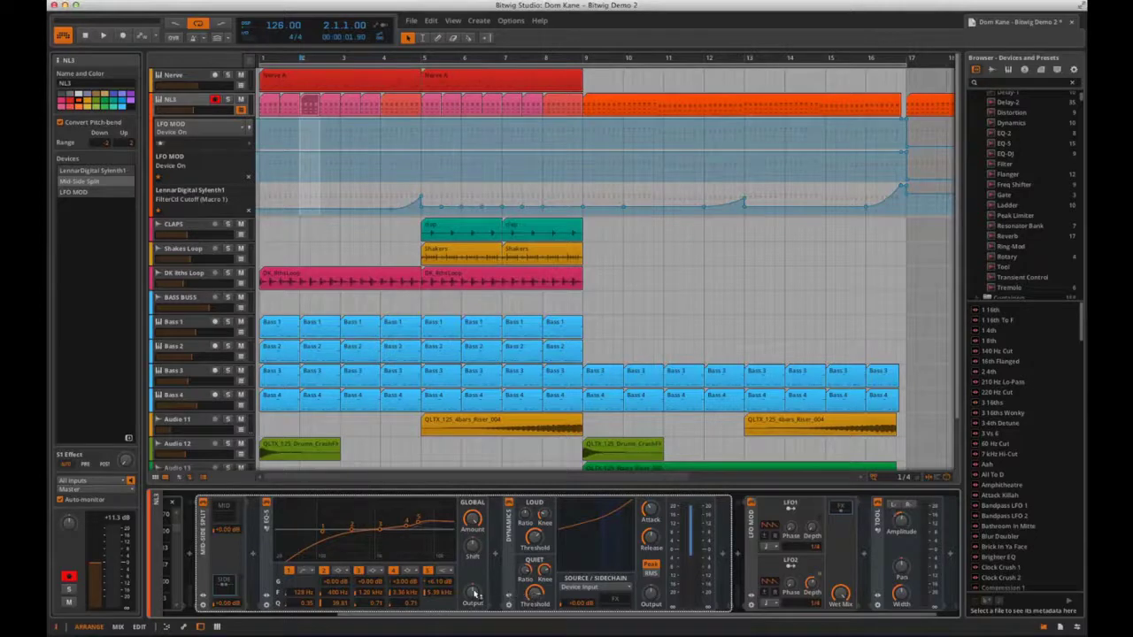
left_click(229, 591)
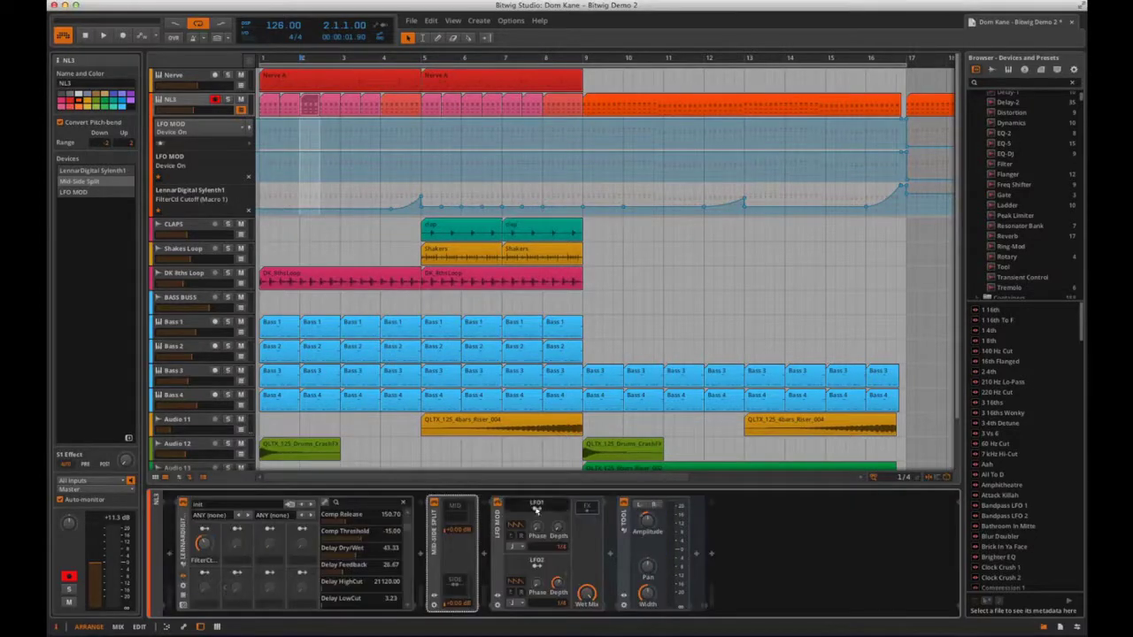
left_click(503, 570)
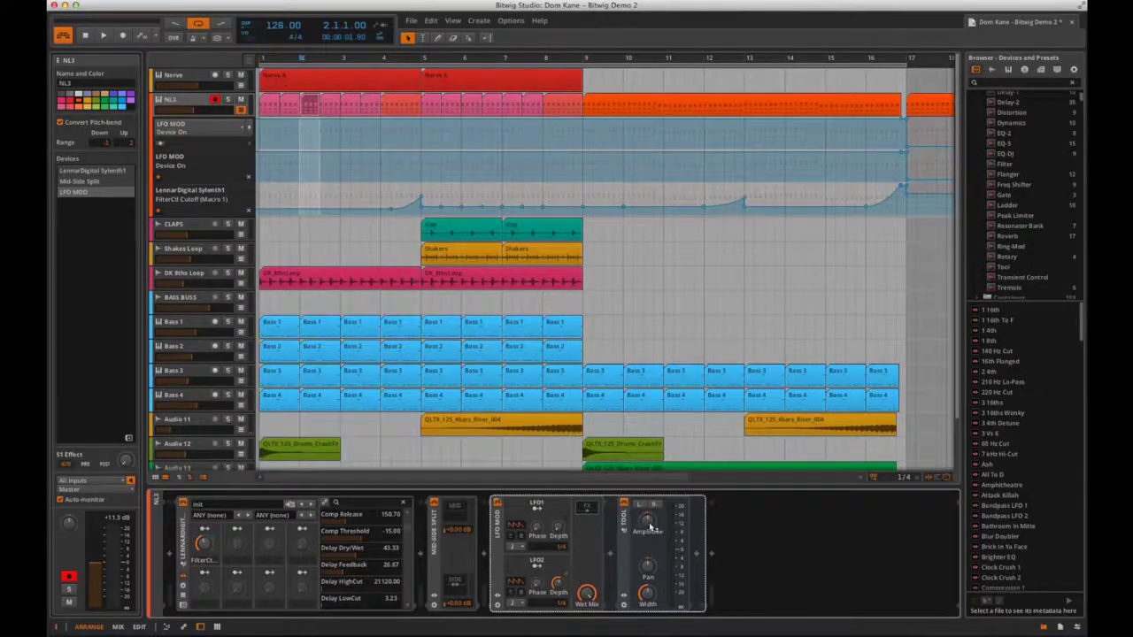
key("ctrl+a")
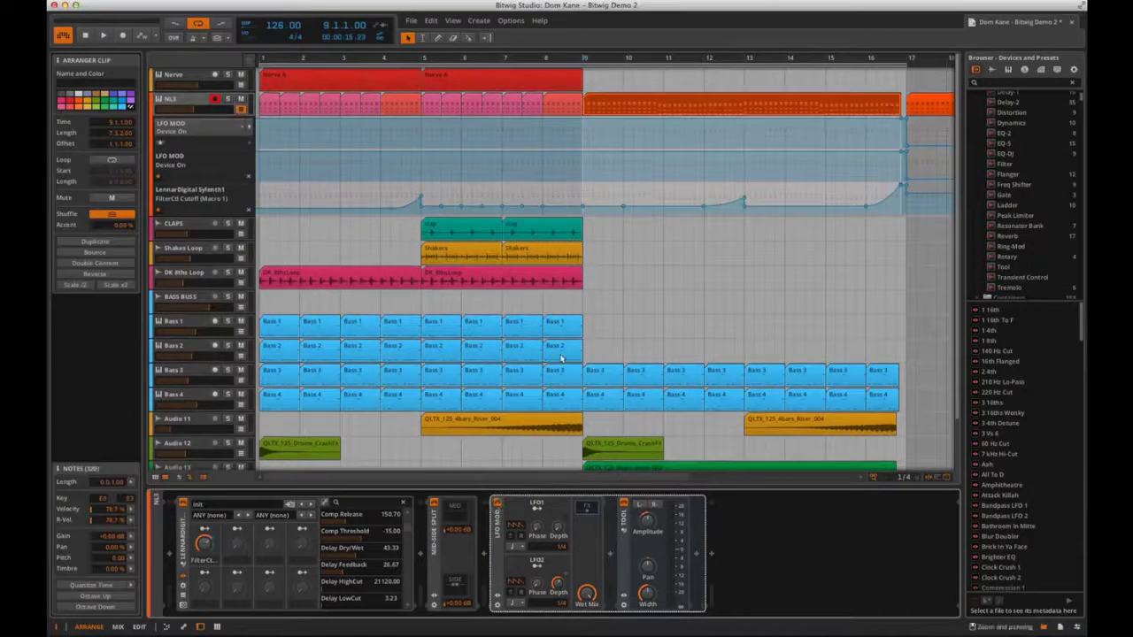
Play NL3 from bar 17 while toggling the Mid-Side Split on and off, leaving it on.
scroll(758, 105, "right", 5)
left_click(759, 104)
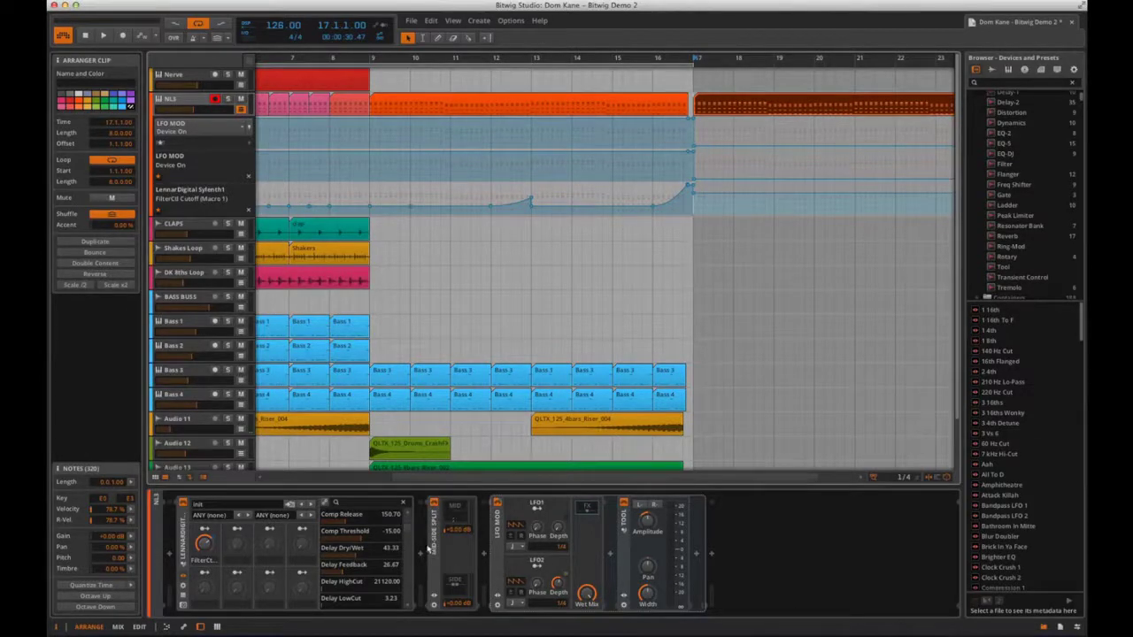
key("space")
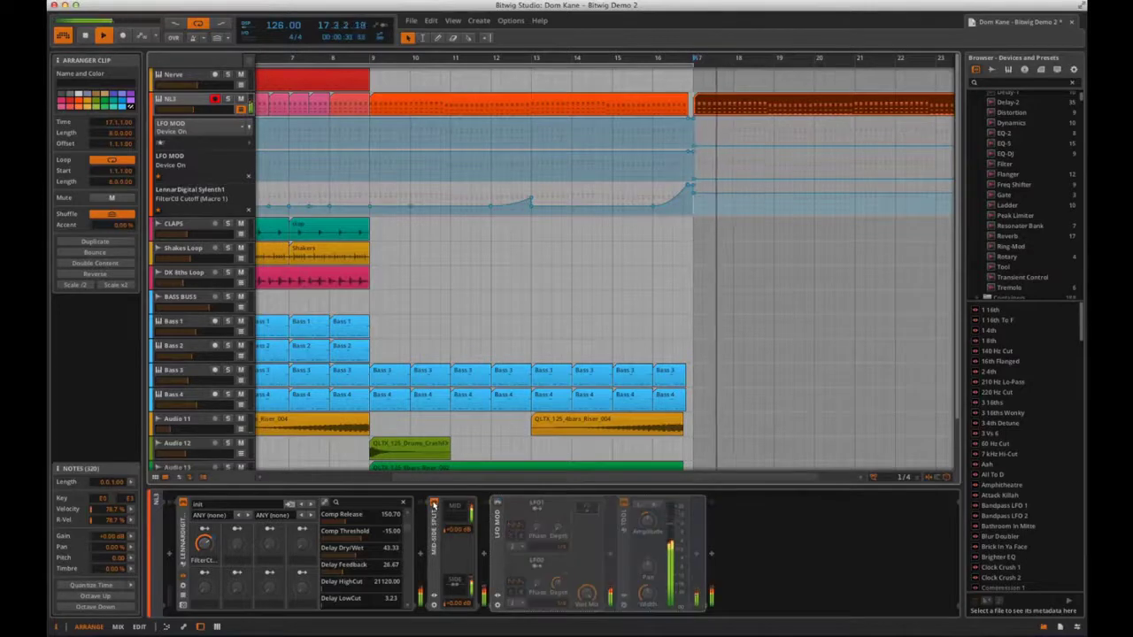
left_click(433, 506)
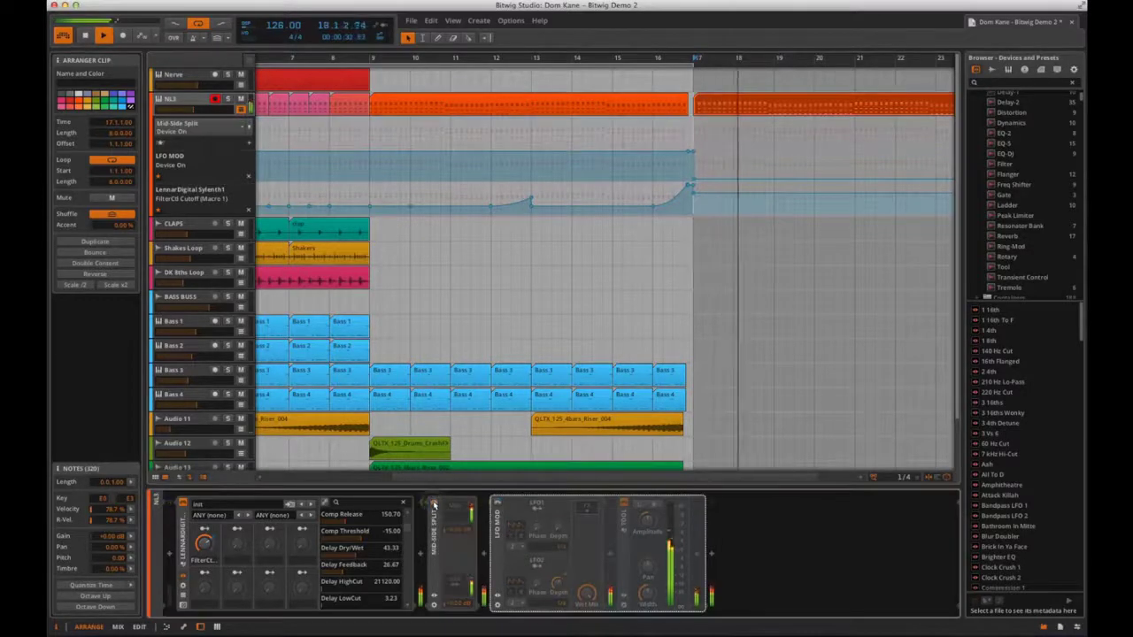
left_click(433, 507)
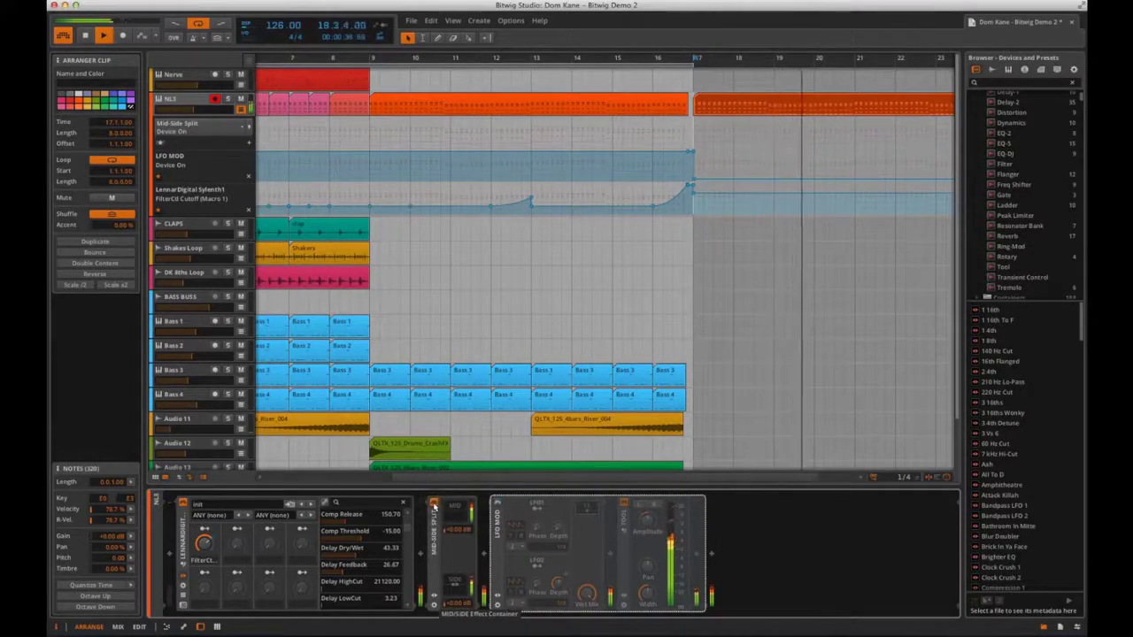
left_click(434, 507)
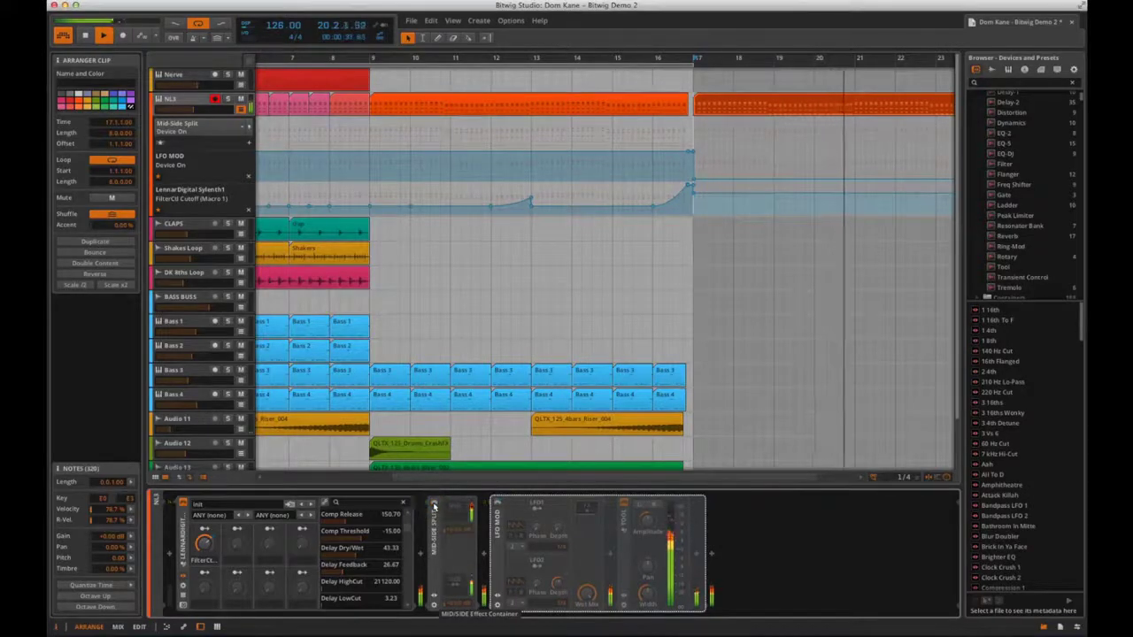
left_click(434, 506)
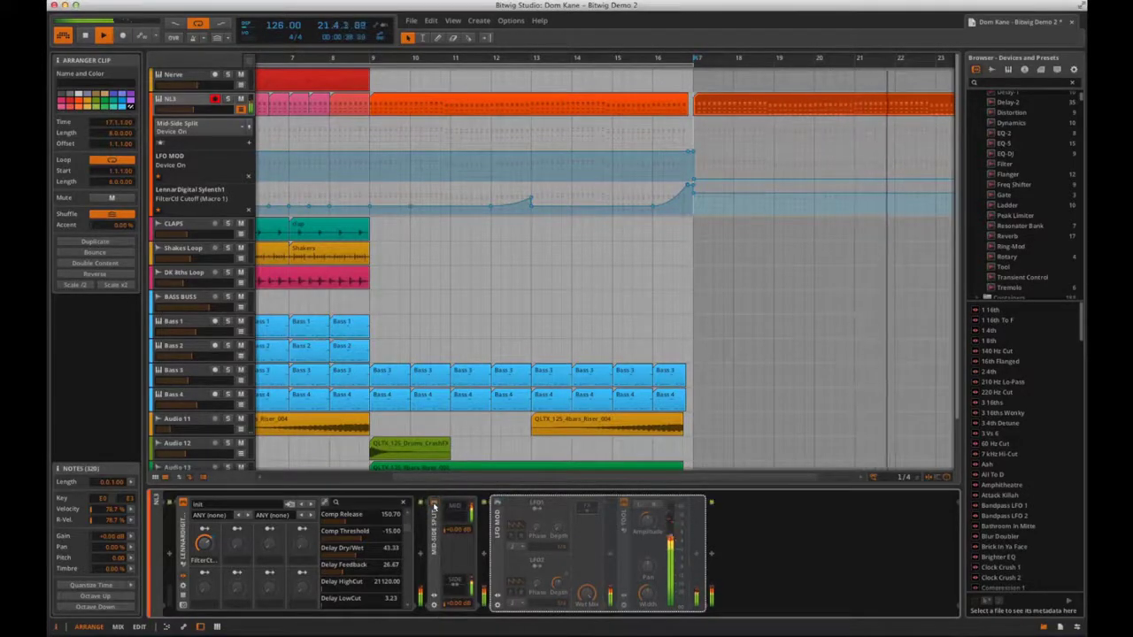
left_click(434, 506)
key("space")
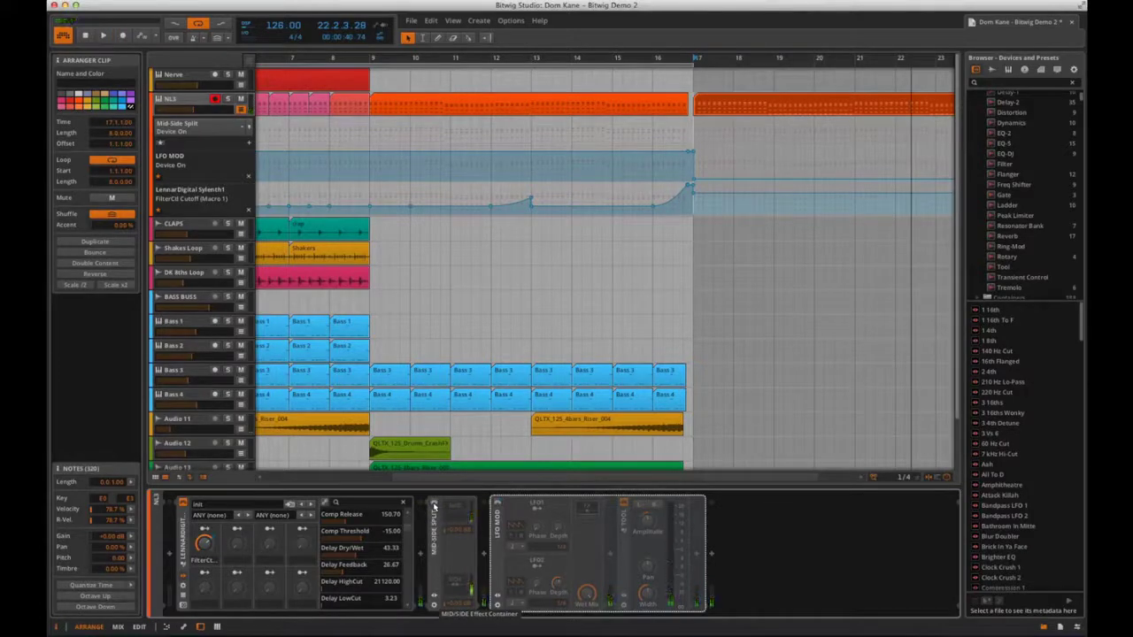
left_click(434, 506)
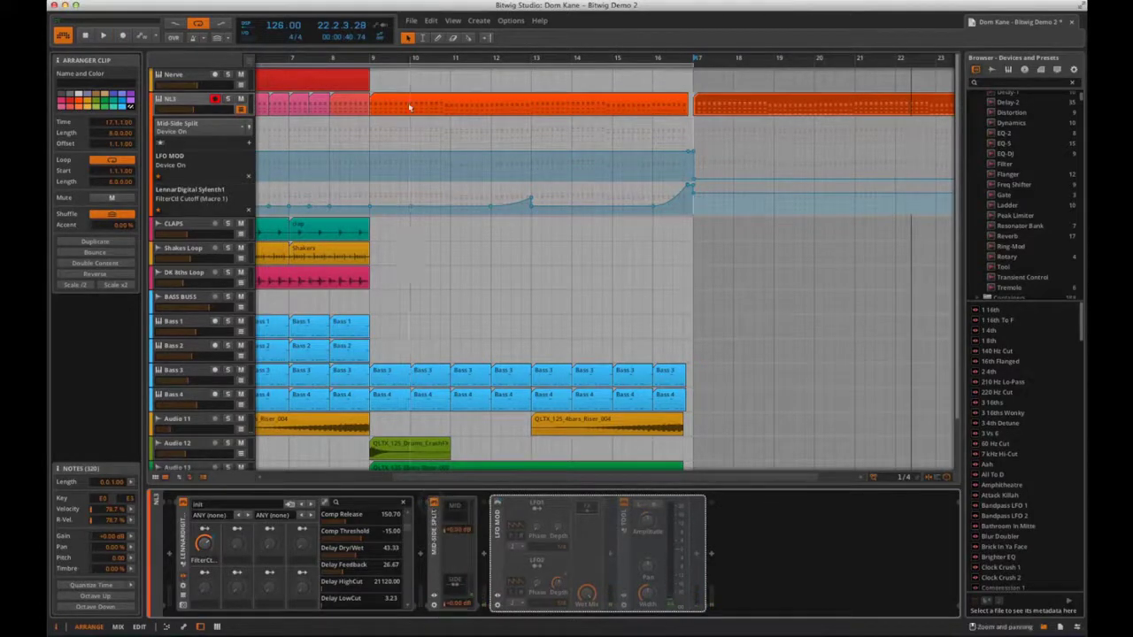
Jump to bar 1, select the first NL3 clip and select LFO MOD to show its lane.
left_click(370, 123)
key("Home")
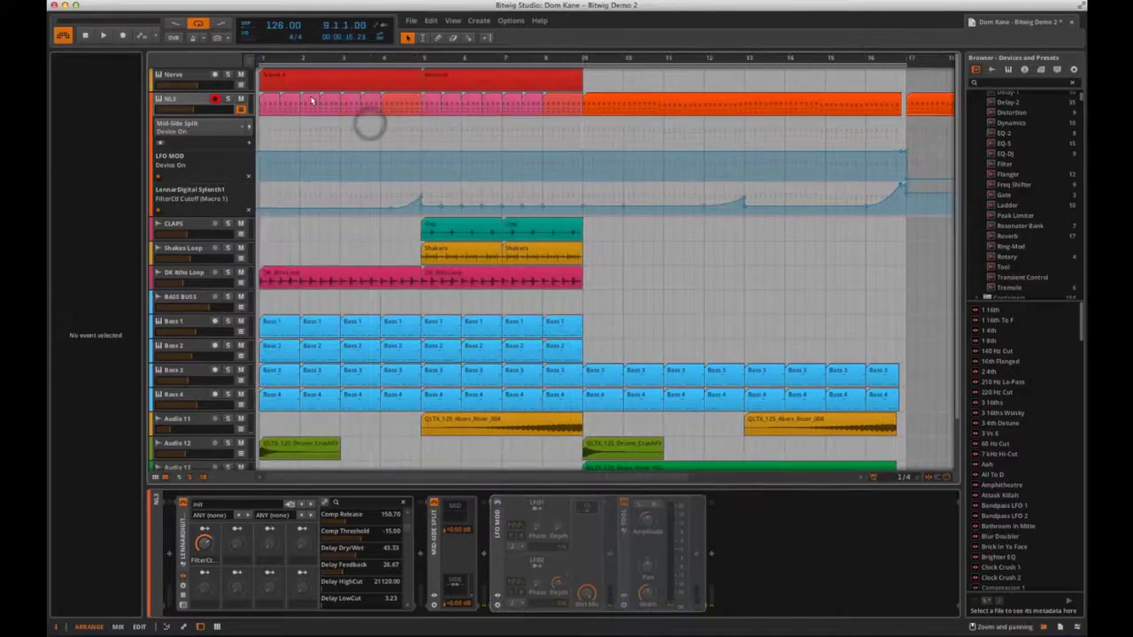
left_click(268, 103)
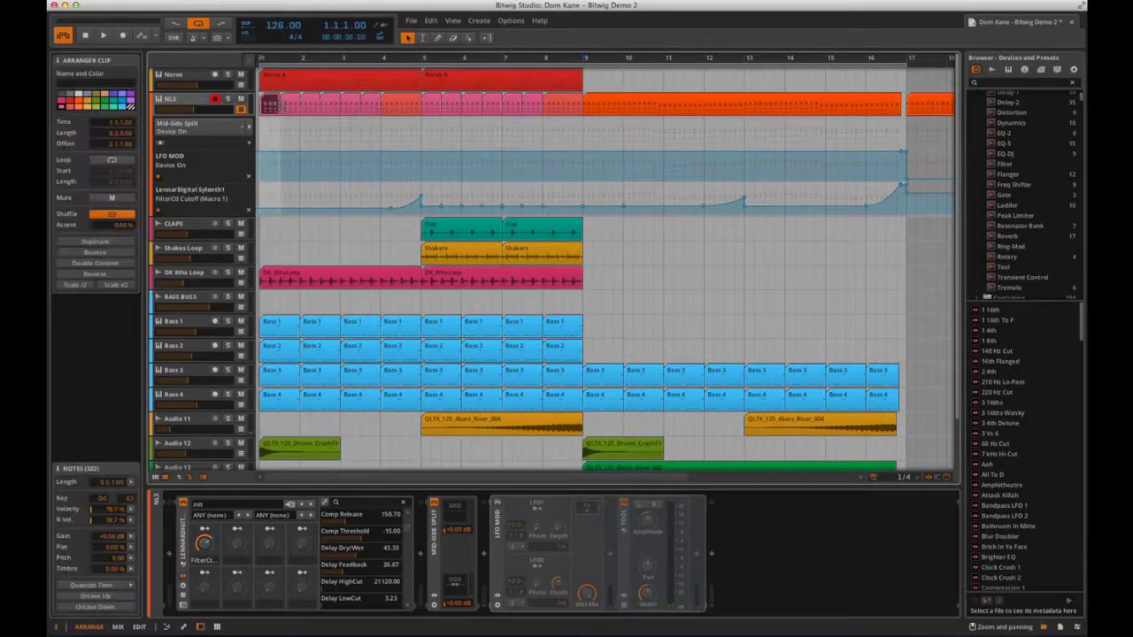
left_click(498, 506)
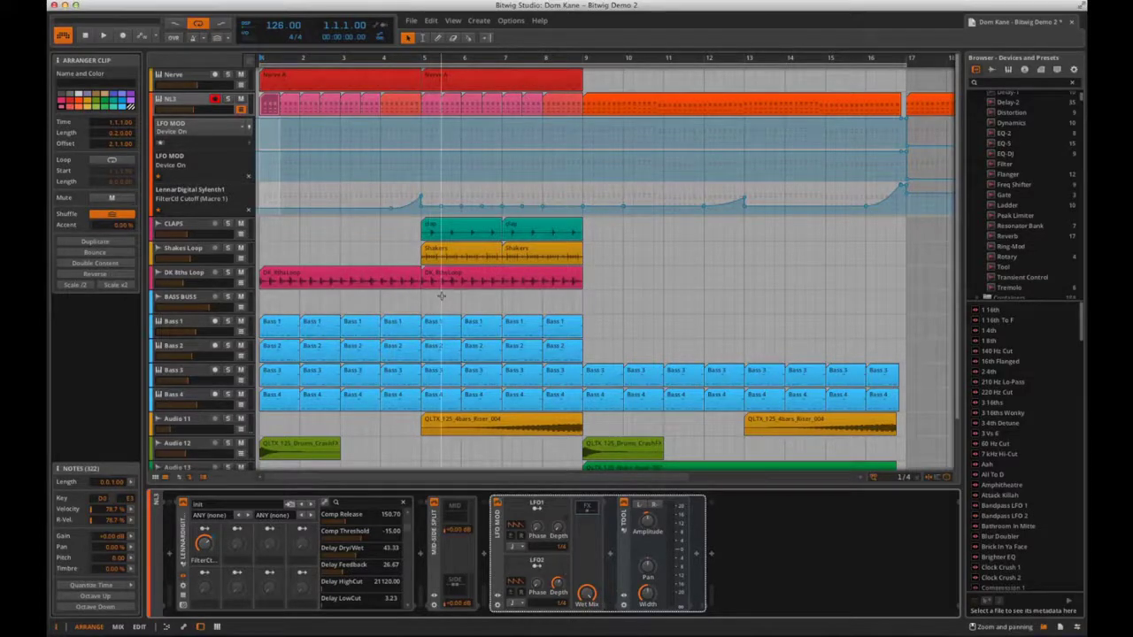
left_click(63, 37)
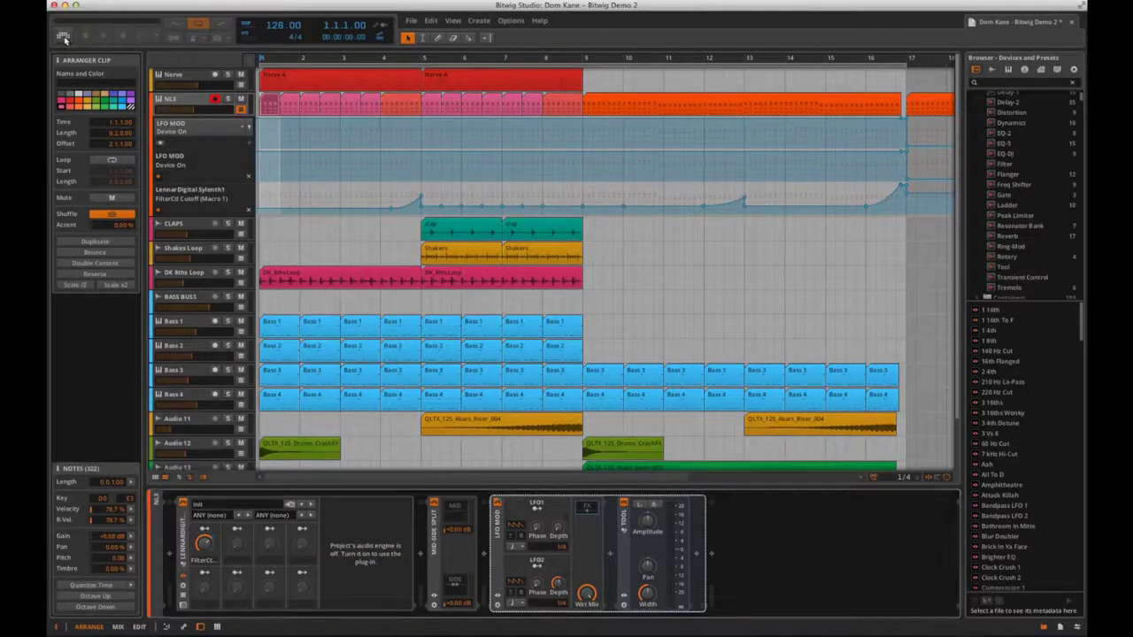
left_click(64, 38)
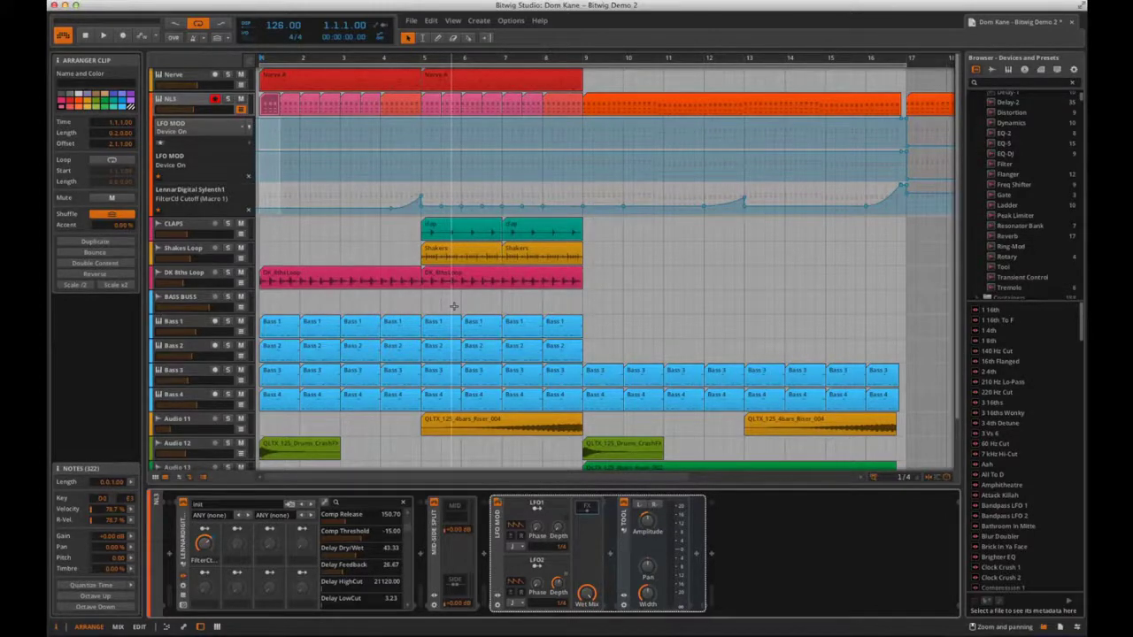
left_click(184, 537)
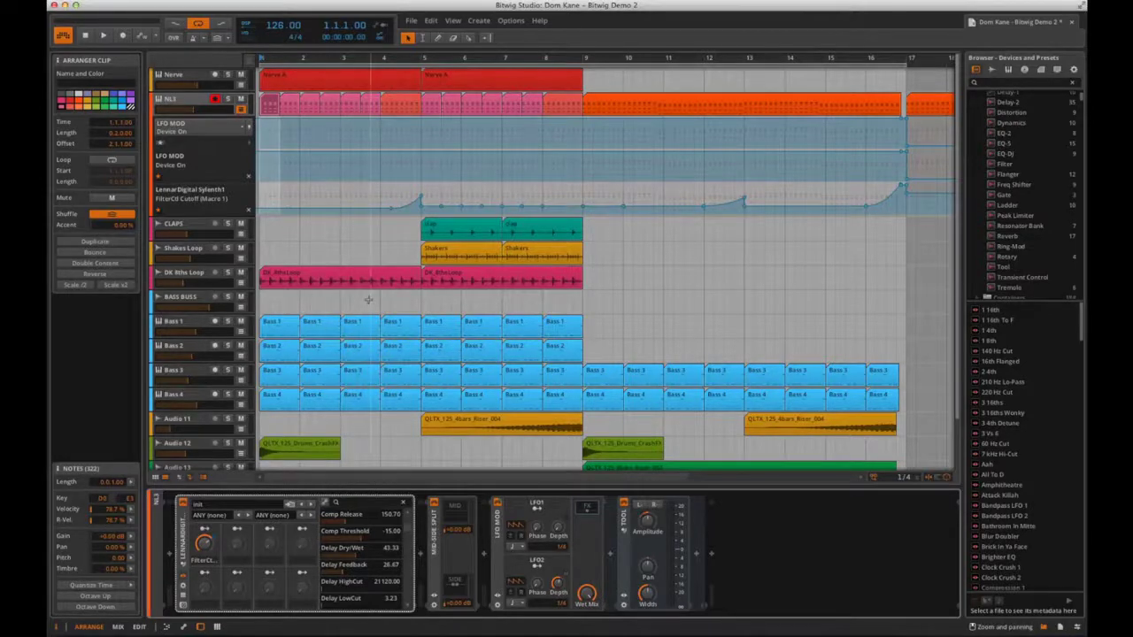
Select BASS BUSS and drop the Comb filter from Audio FX after Peak Limiter.
left_click(188, 299)
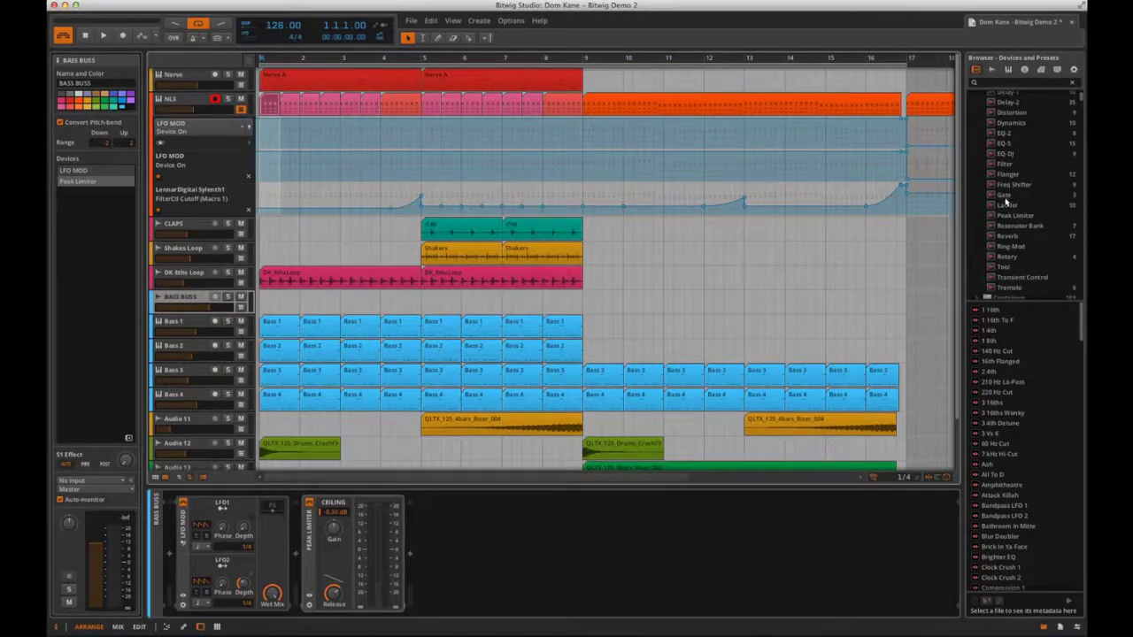
scroll(1007, 202, "up", 4)
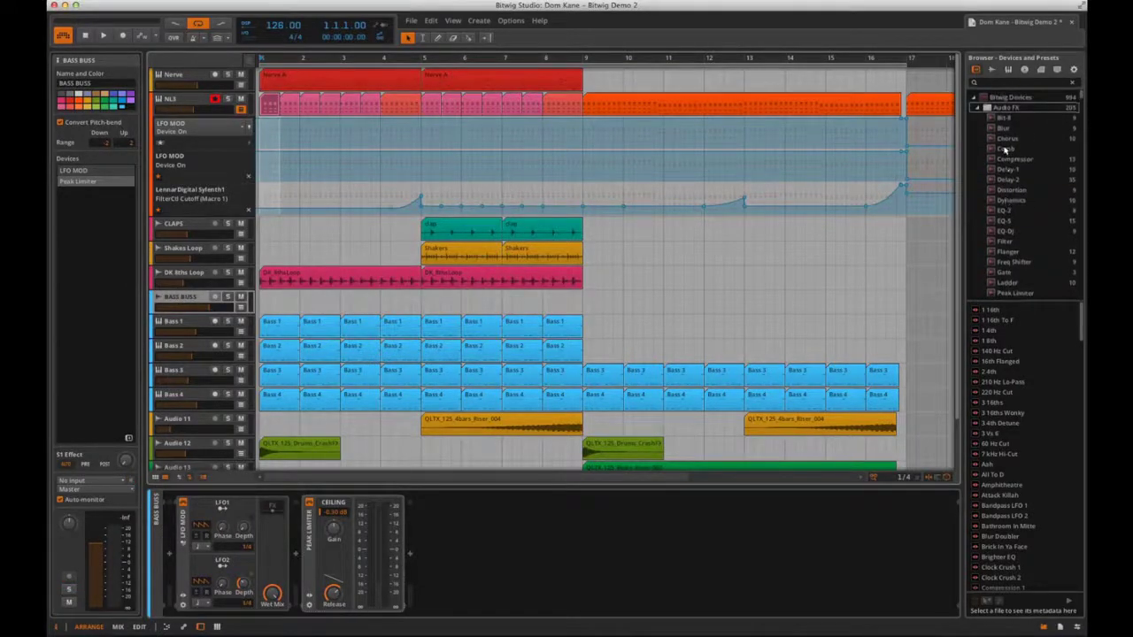
left_click(1005, 149)
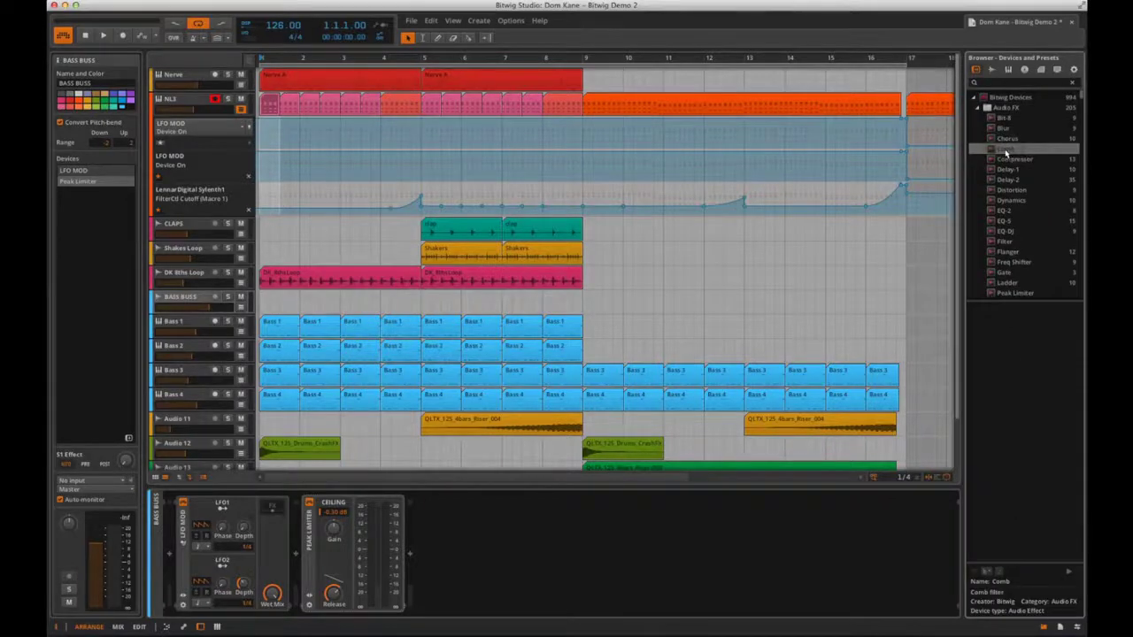
mouse_move(1006, 151)
left_mouse_down()
mouse_move(797, 394)
mouse_move(543, 529)
left_mouse_up()
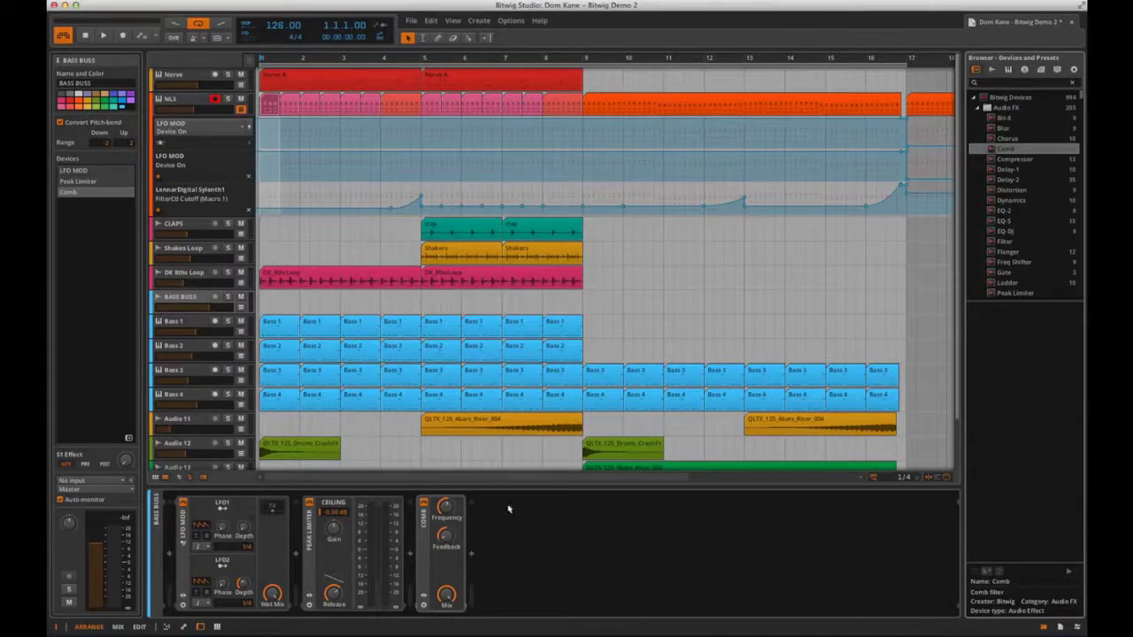
Open BASS BUSS's automation editor with Comb > Frequency as the automated parameter.
key("a")
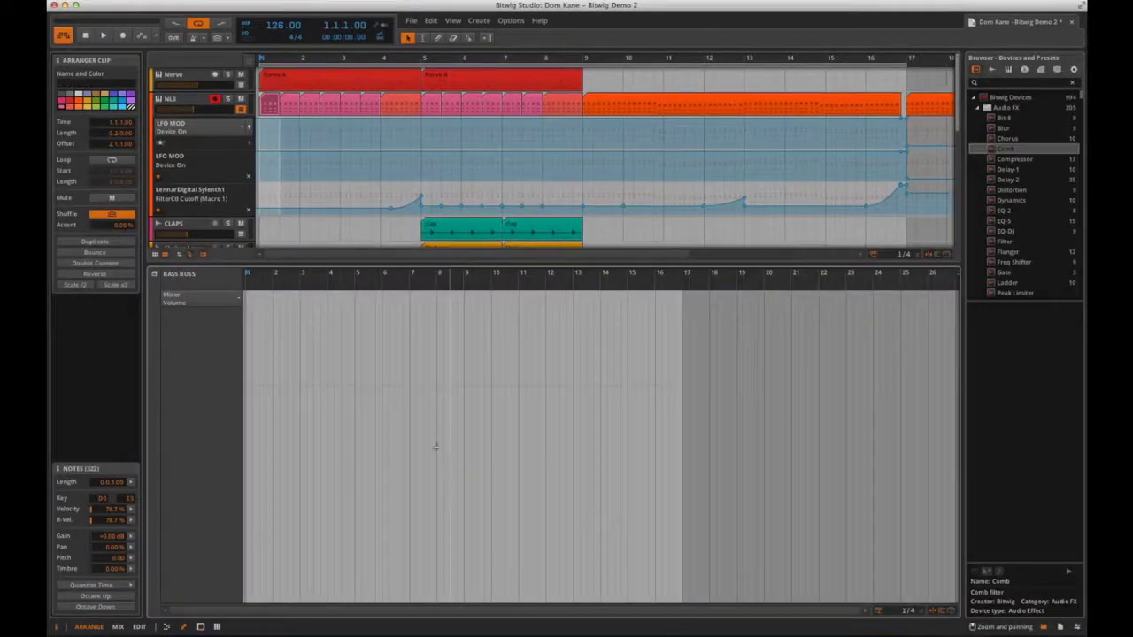
left_click(238, 299)
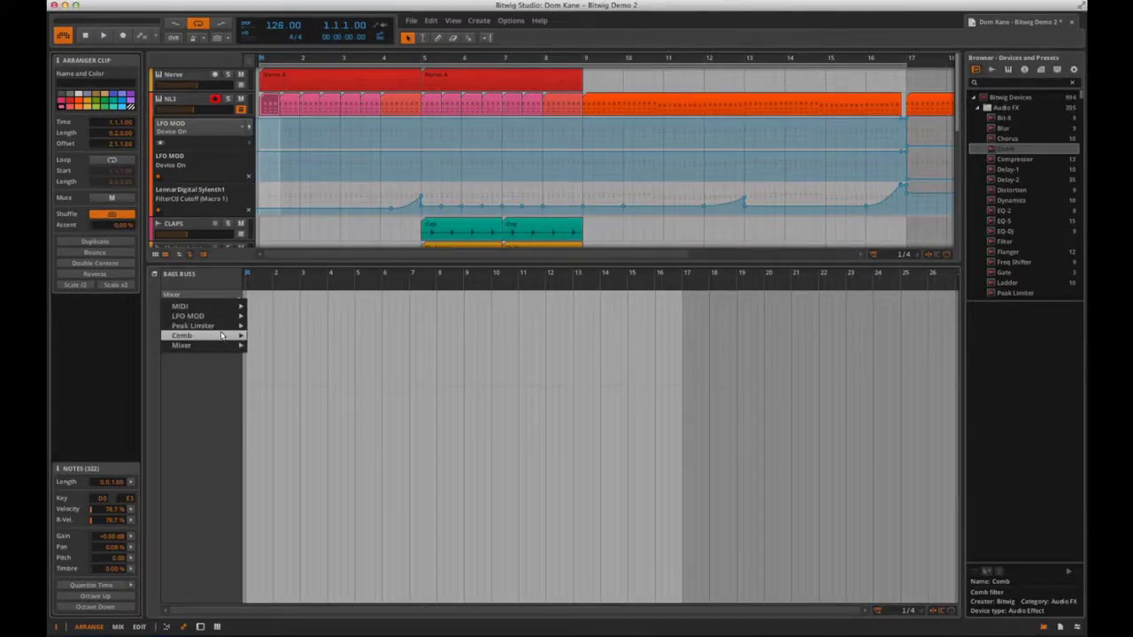
mouse_move(222, 338)
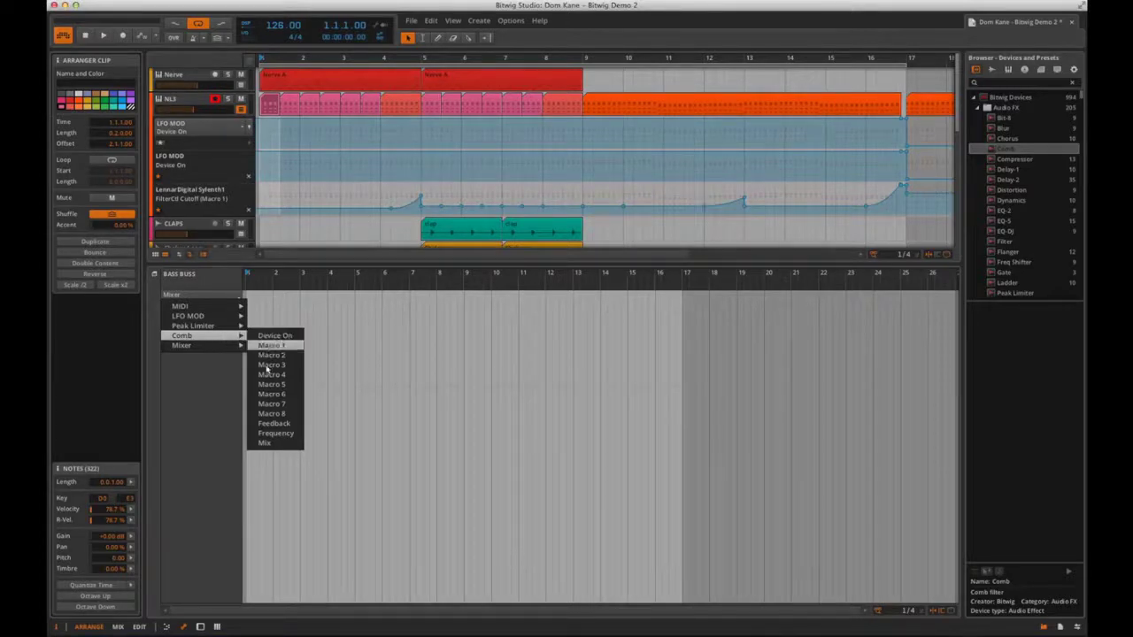
left_click(286, 434)
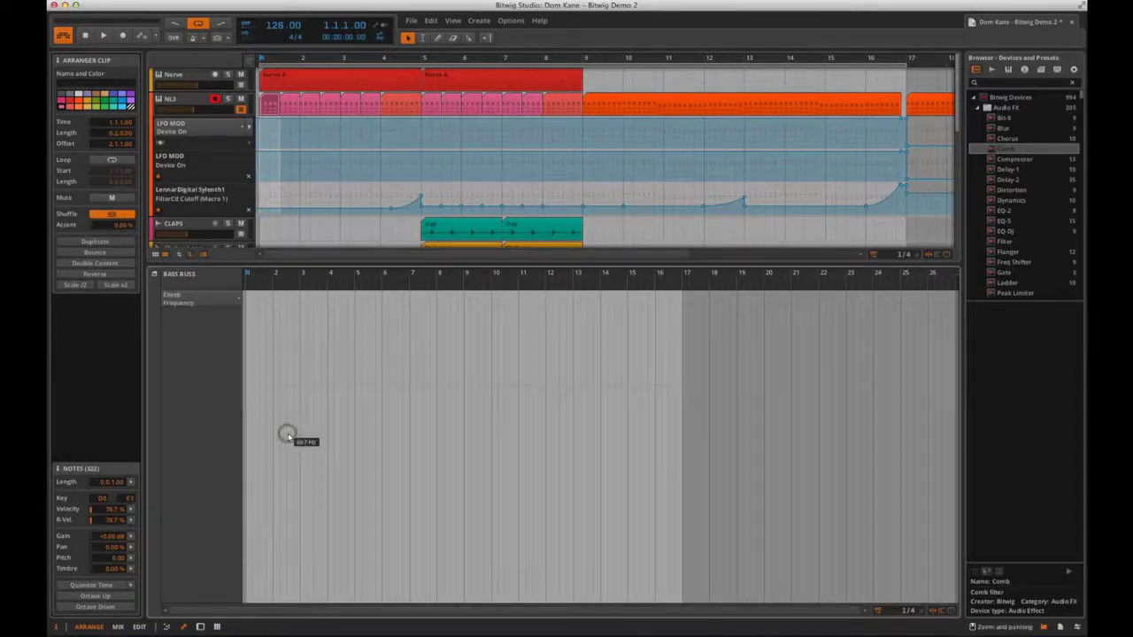
Draw the Frequency curve peaking near bar 3, climbing again to bar 9, then low from bar 12.
left_click_drag(286, 433, 360, 591)
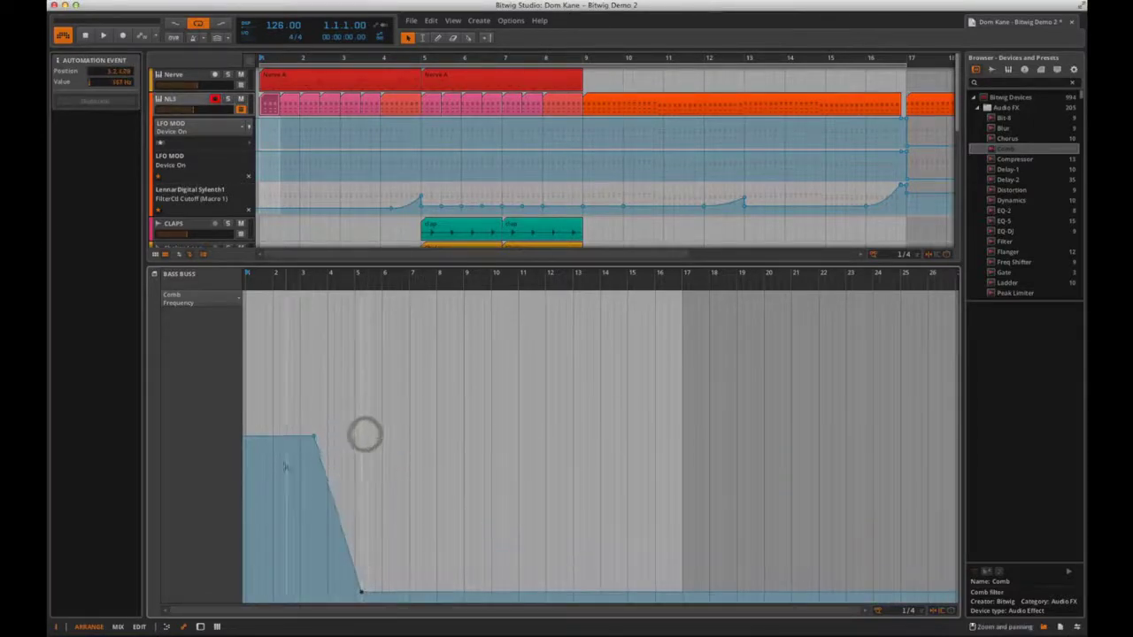
left_click_drag(272, 437, 273, 527)
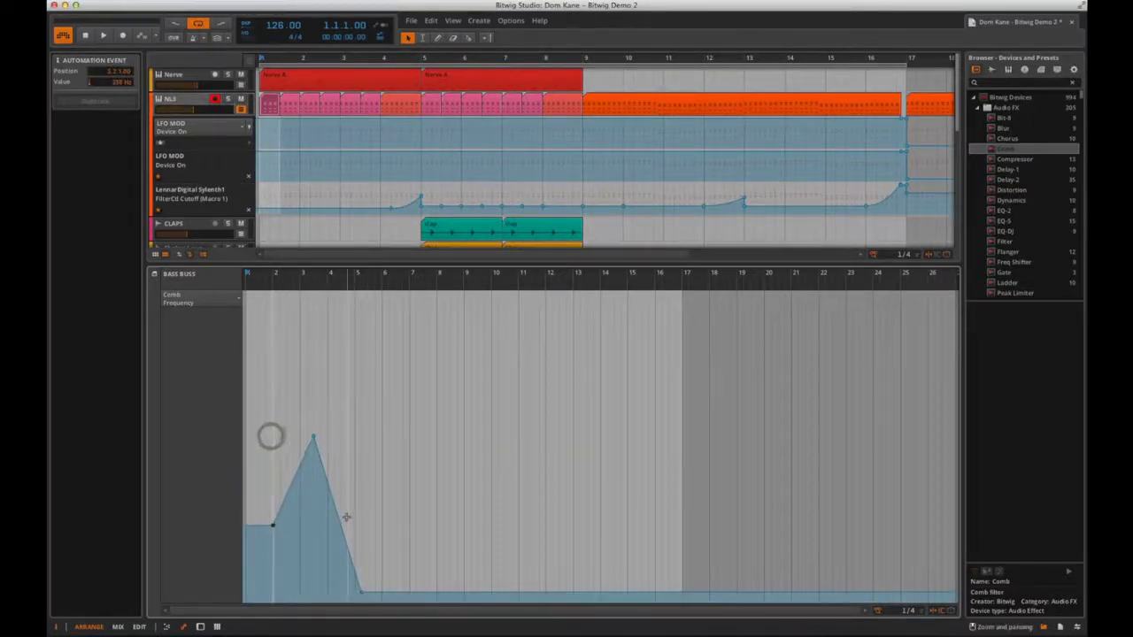
left_click_drag(390, 591, 462, 499)
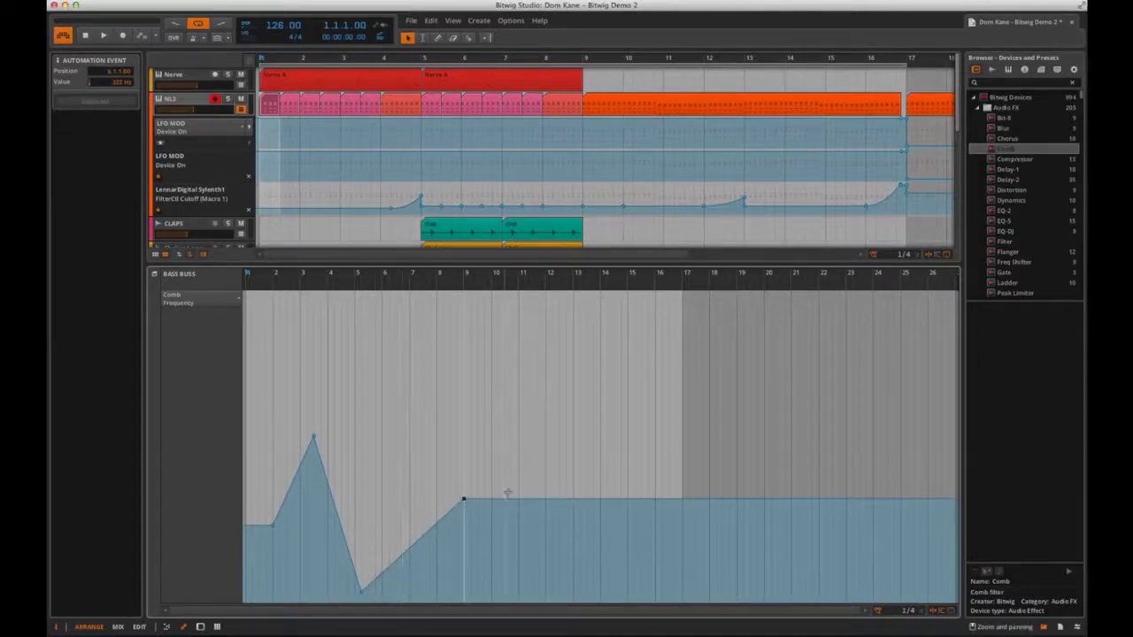
left_click_drag(542, 497, 546, 580)
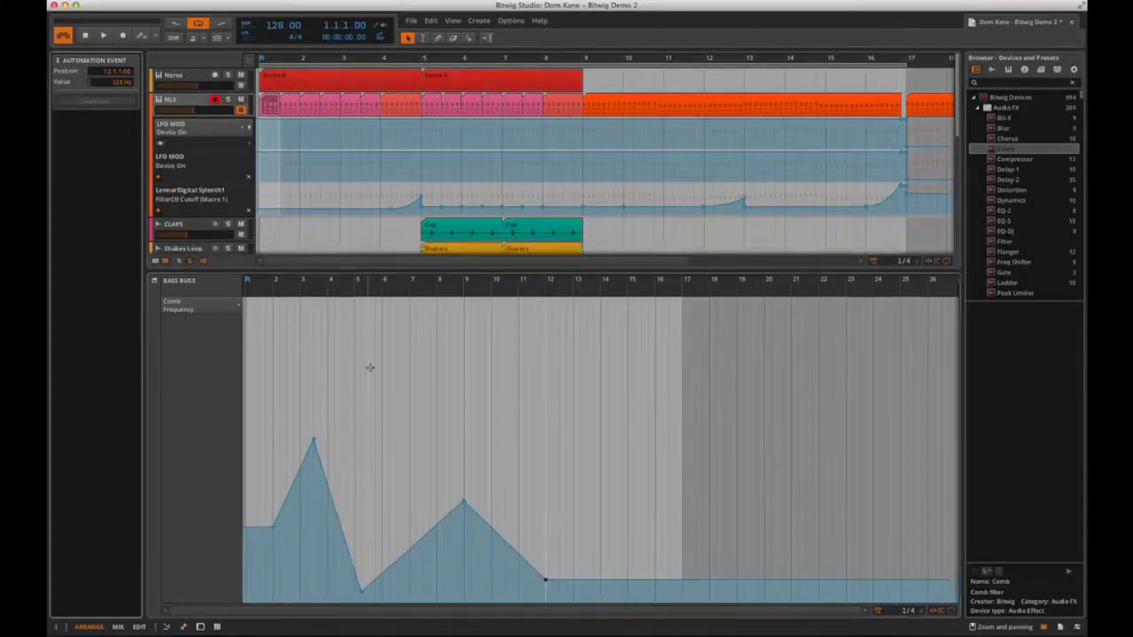
Add a second automation lane under BASS BUSS set to Comb > Mix.
key("a")
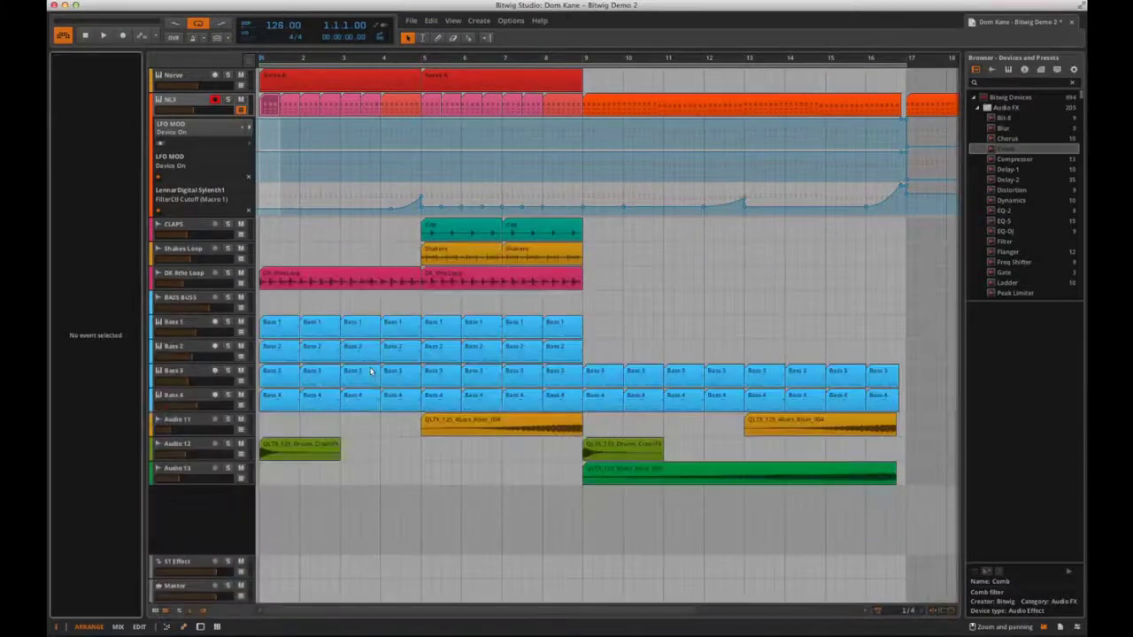
left_click(241, 308)
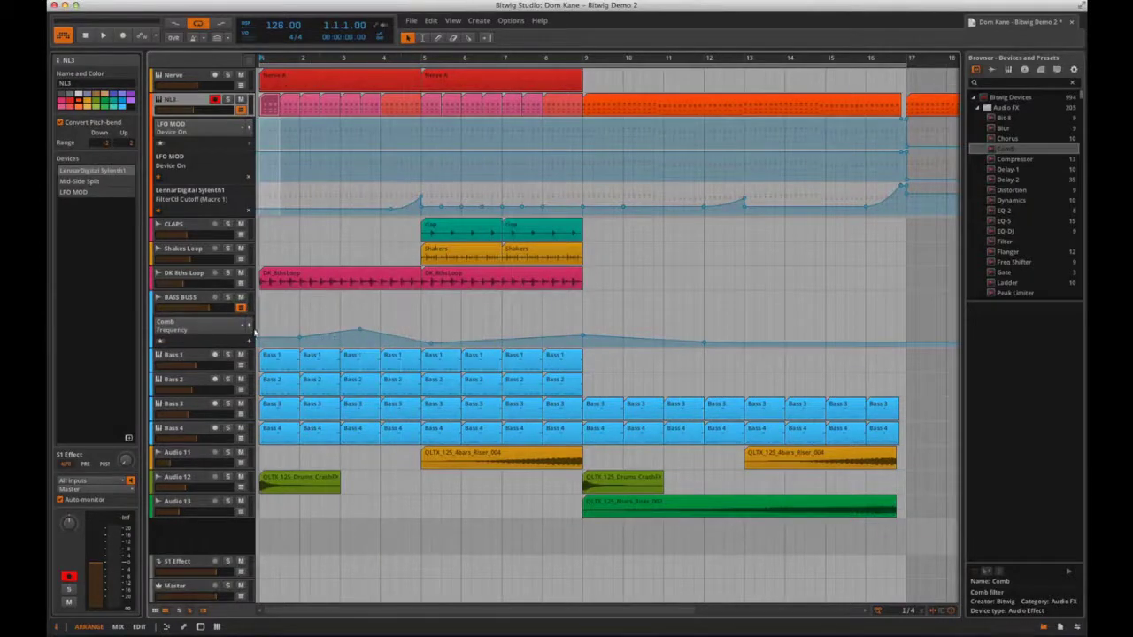
left_click(250, 343)
left_click(243, 332)
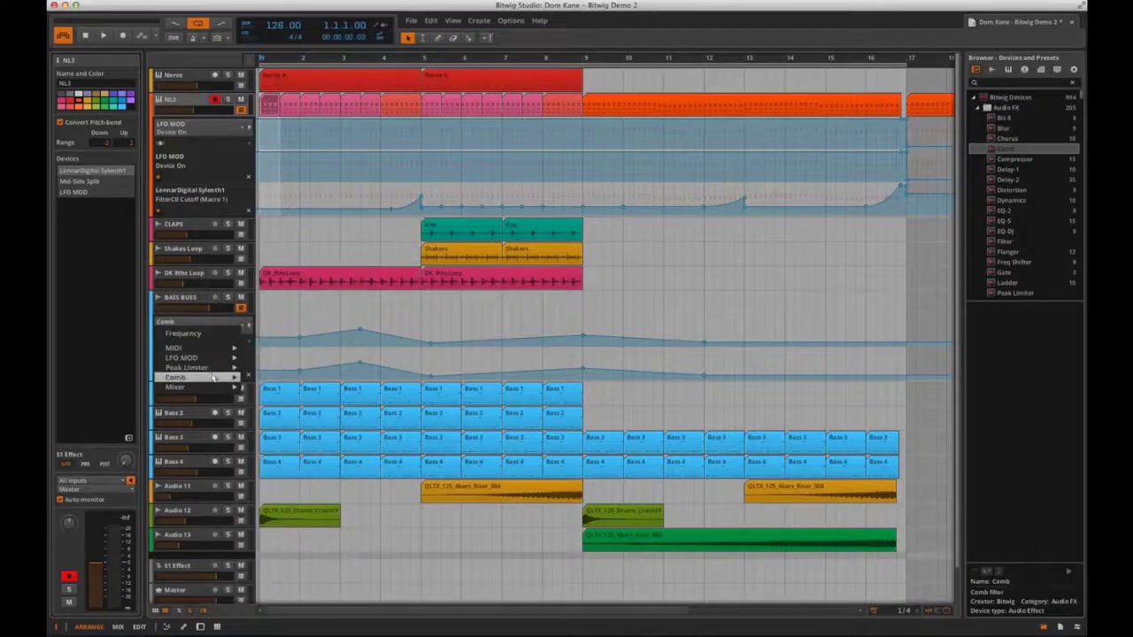
mouse_move(212, 378)
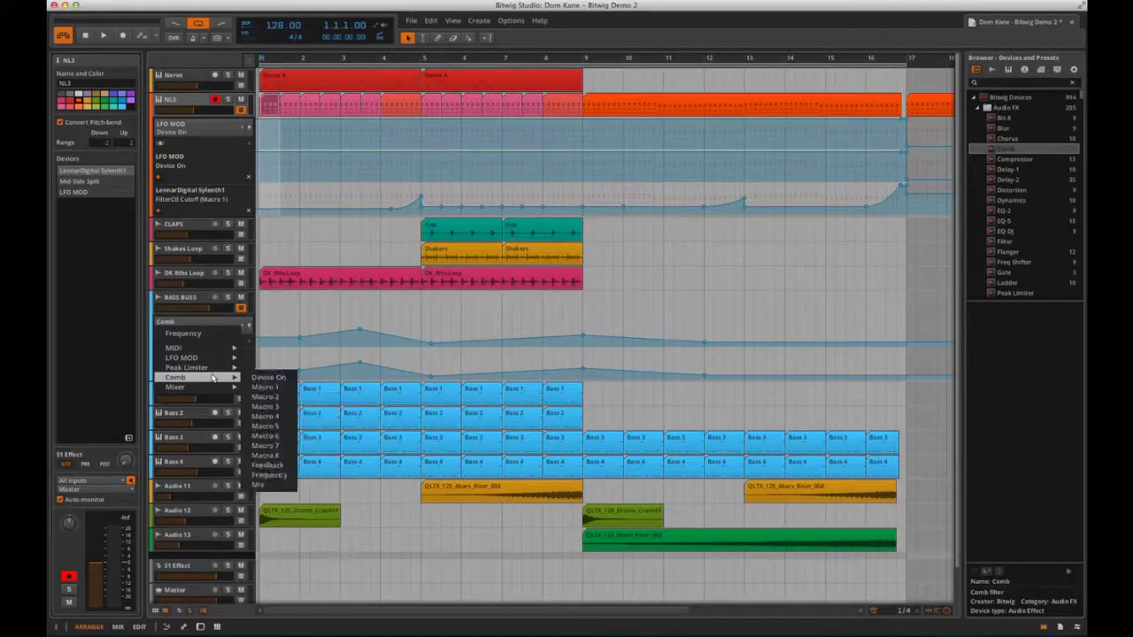
left_click(270, 483)
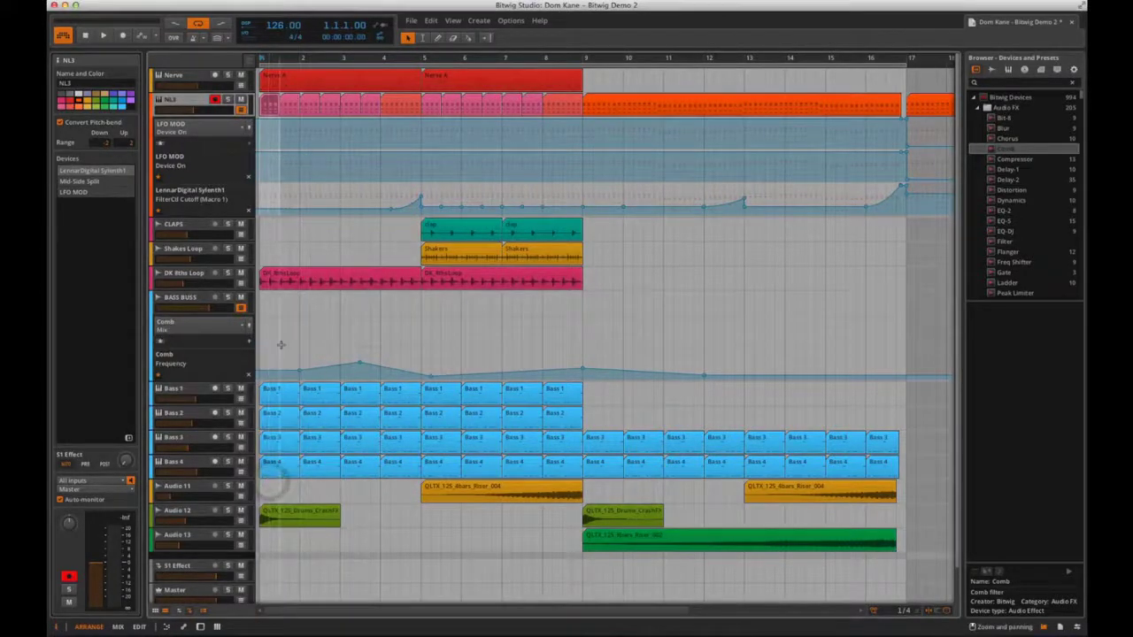
Draw the Mix ramp from near zero at bar 1 up to about 80% at bar 3.
left_click(336, 322)
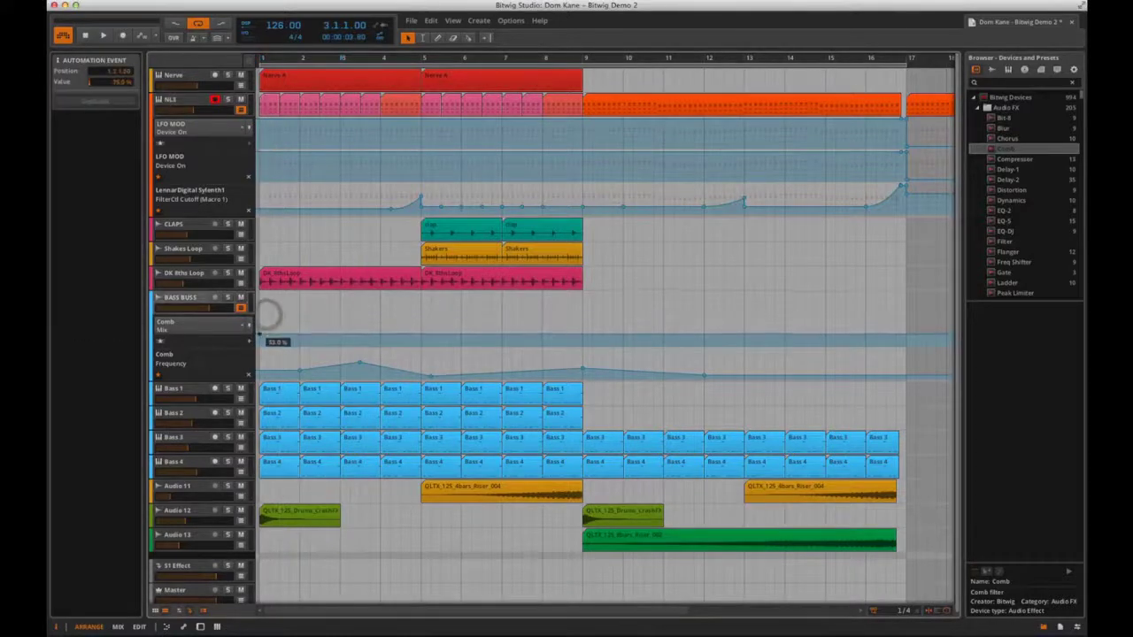
left_click_drag(266, 339, 265, 351)
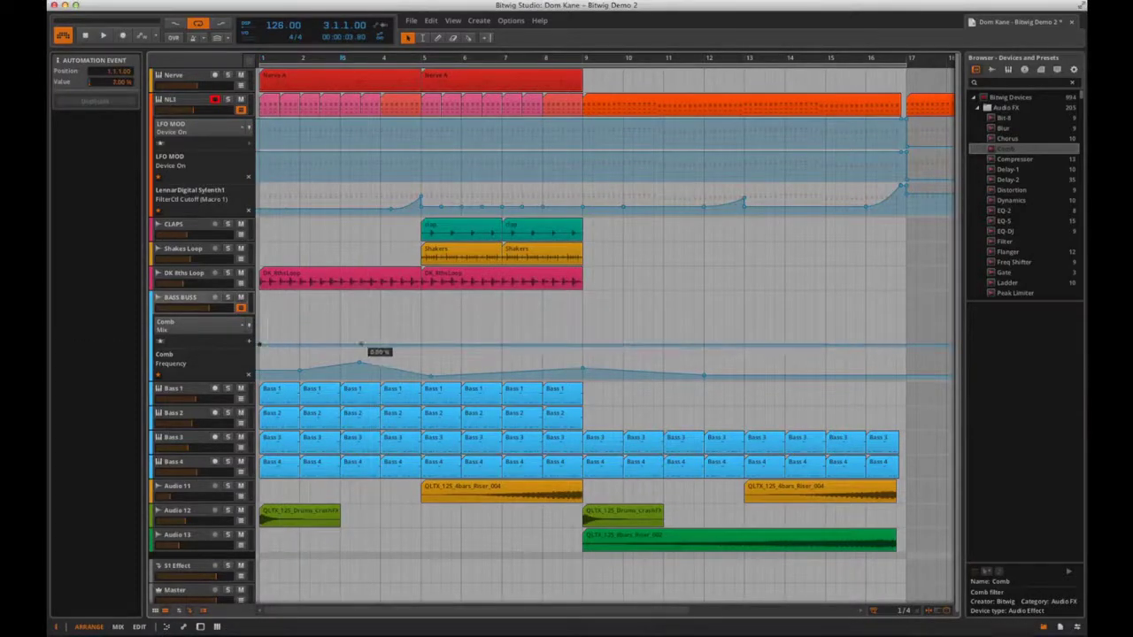
left_click_drag(362, 344, 339, 316)
left_click(262, 327)
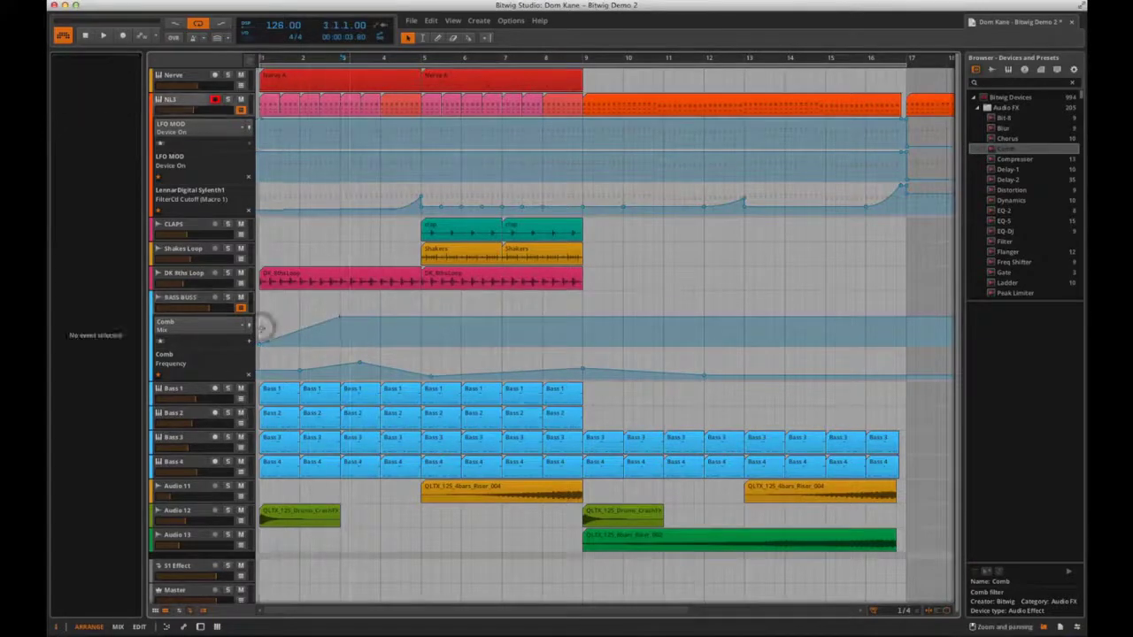
Play the arrangement from bar 1 to hear the Comb Frequency and Mix automation.
key("space")
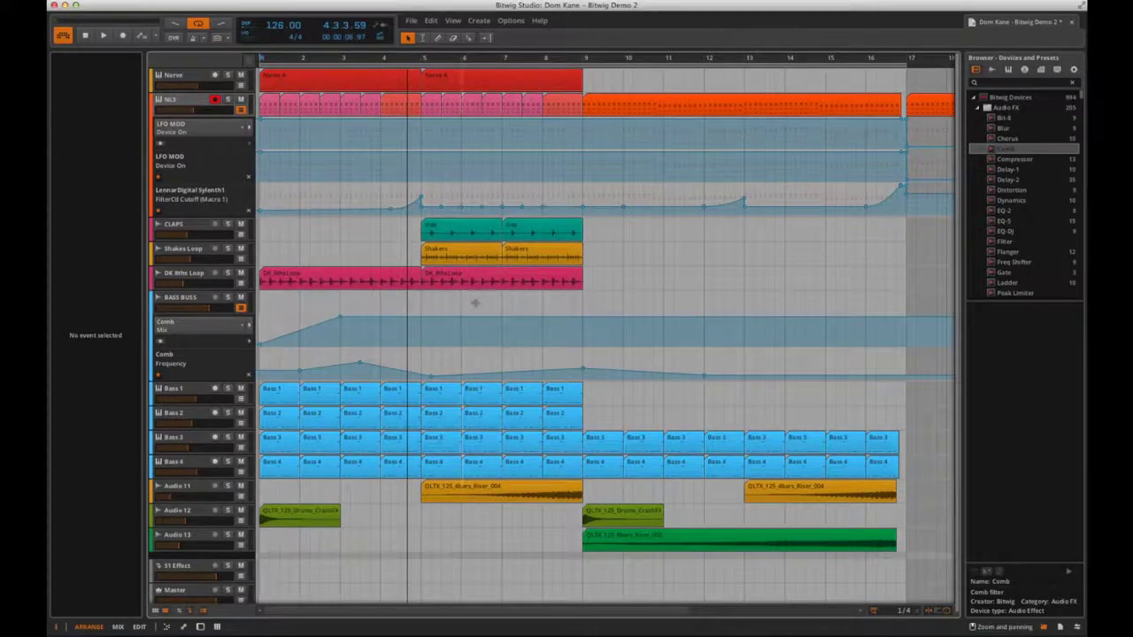
View the DK 8ths Loop and Bass 1 clips, then the Sylenth1 track's device chain.
key("d")
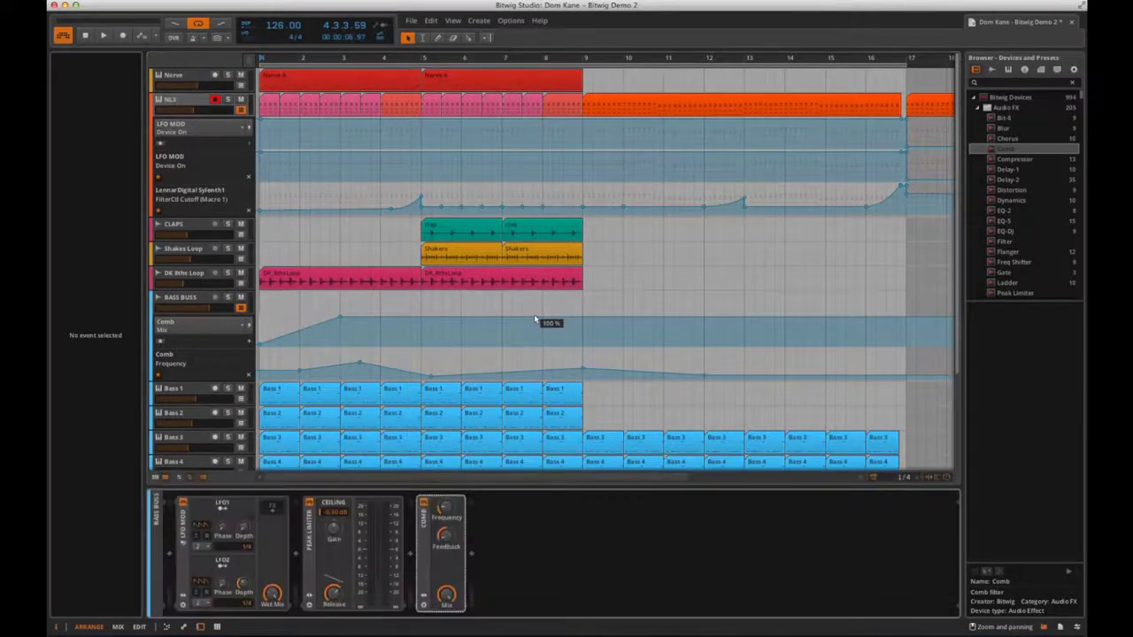
left_click(300, 278)
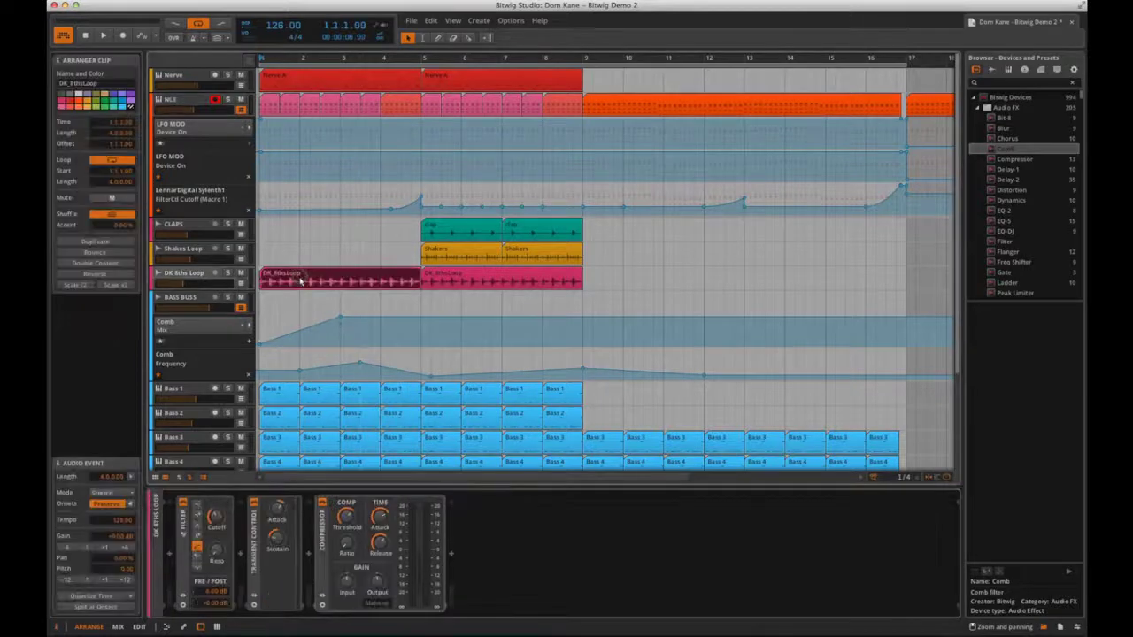
scroll(300, 281, "down", 5)
left_click(284, 262)
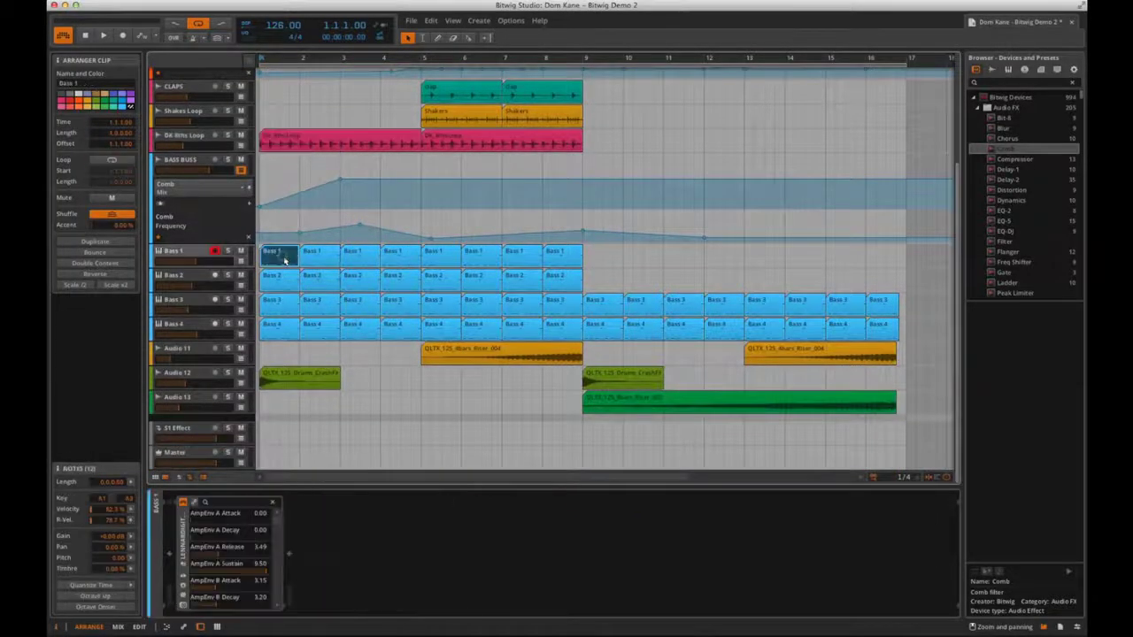
scroll(284, 261, "up", 5)
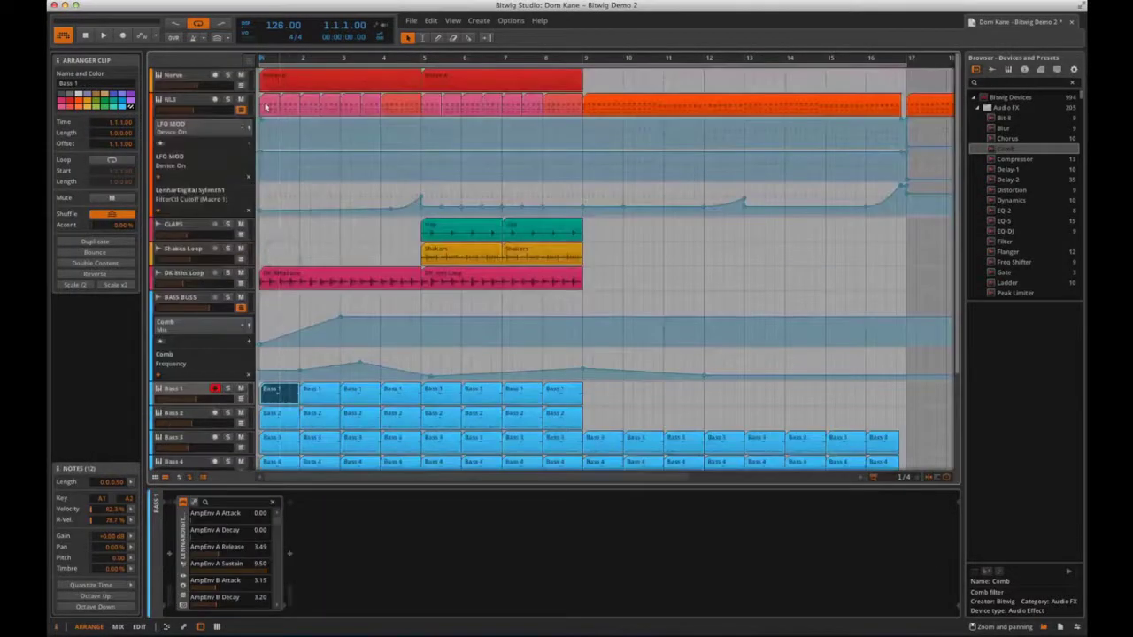
left_click(267, 106)
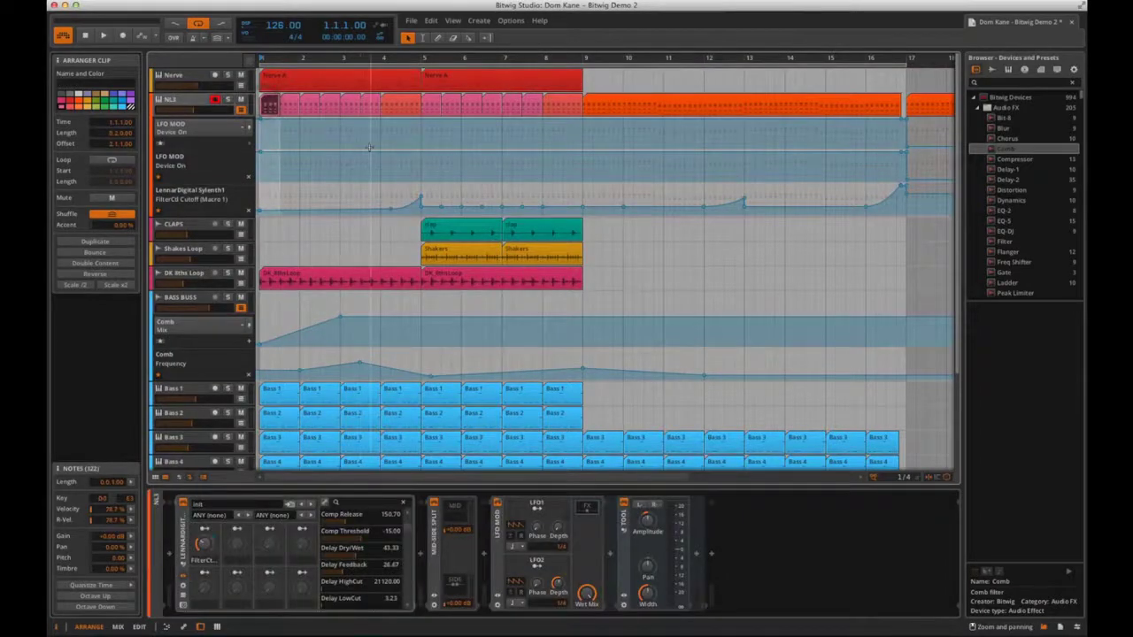